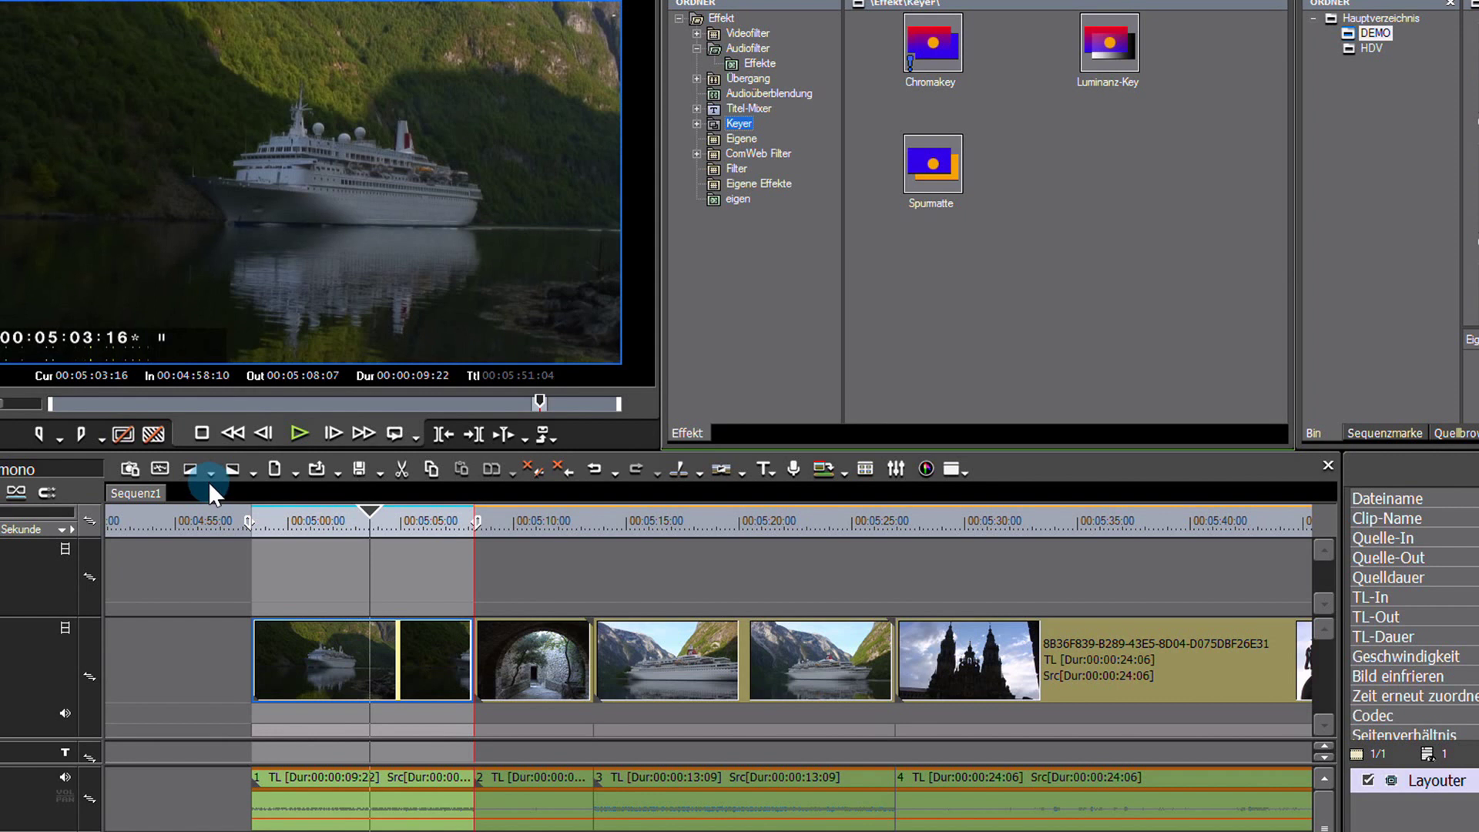
# Move the playhead to about 00:05:00:13 in the dark ship clip and inspect its exposure in the preview
pyautogui.click(300, 519)
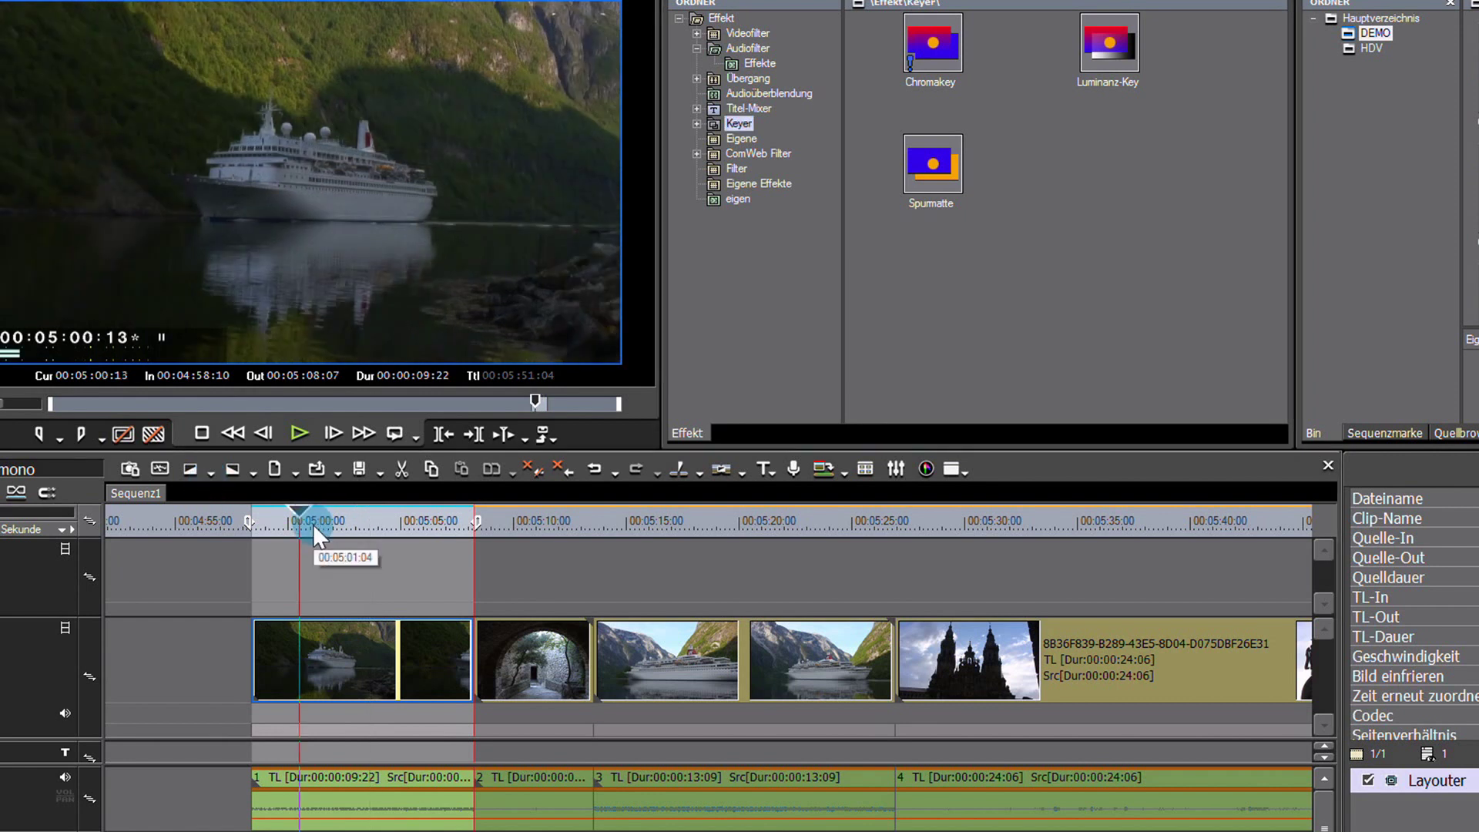
pyautogui.click(322, 711)
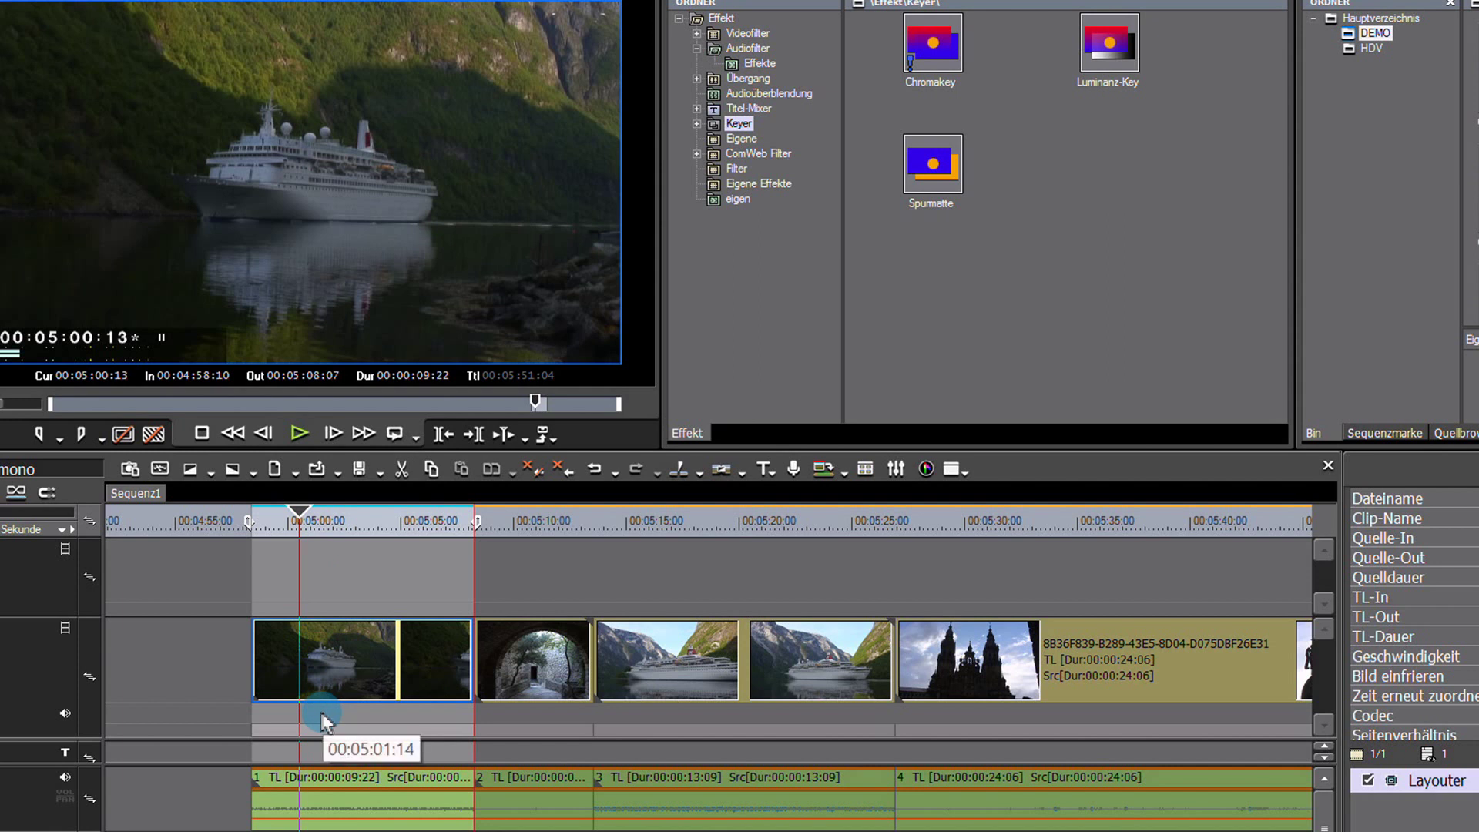
pyautogui.click(344, 815)
pyautogui.click(327, 809)
pyautogui.moveTo(298, 519); pyautogui.dragTo(330, 644)
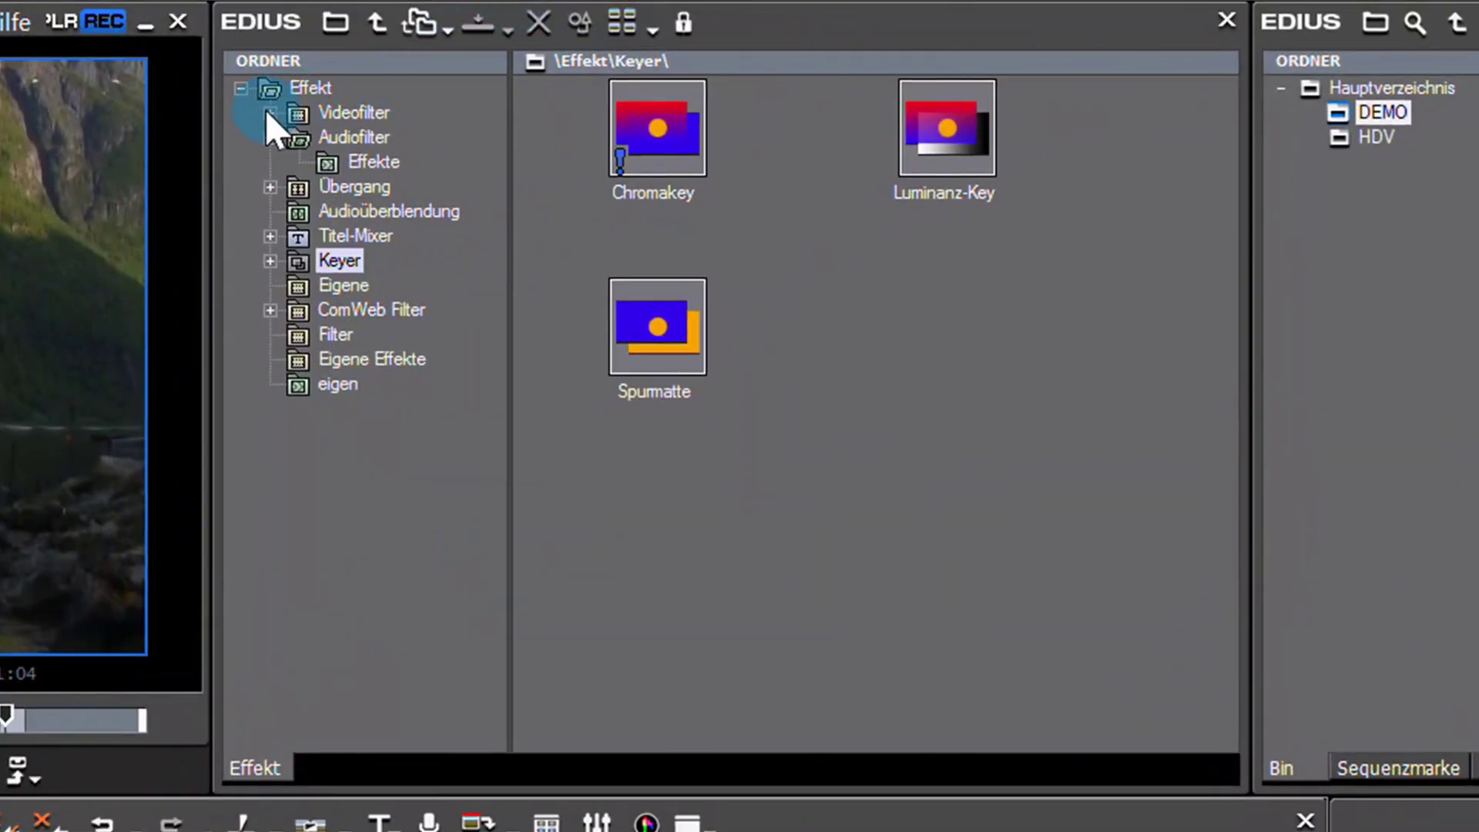
# Apply the YUV-Kurve filter from the Farbkorrektur video filters to the dark ship clip and open its settings
pyautogui.click(268, 113)
pyautogui.click(373, 135)
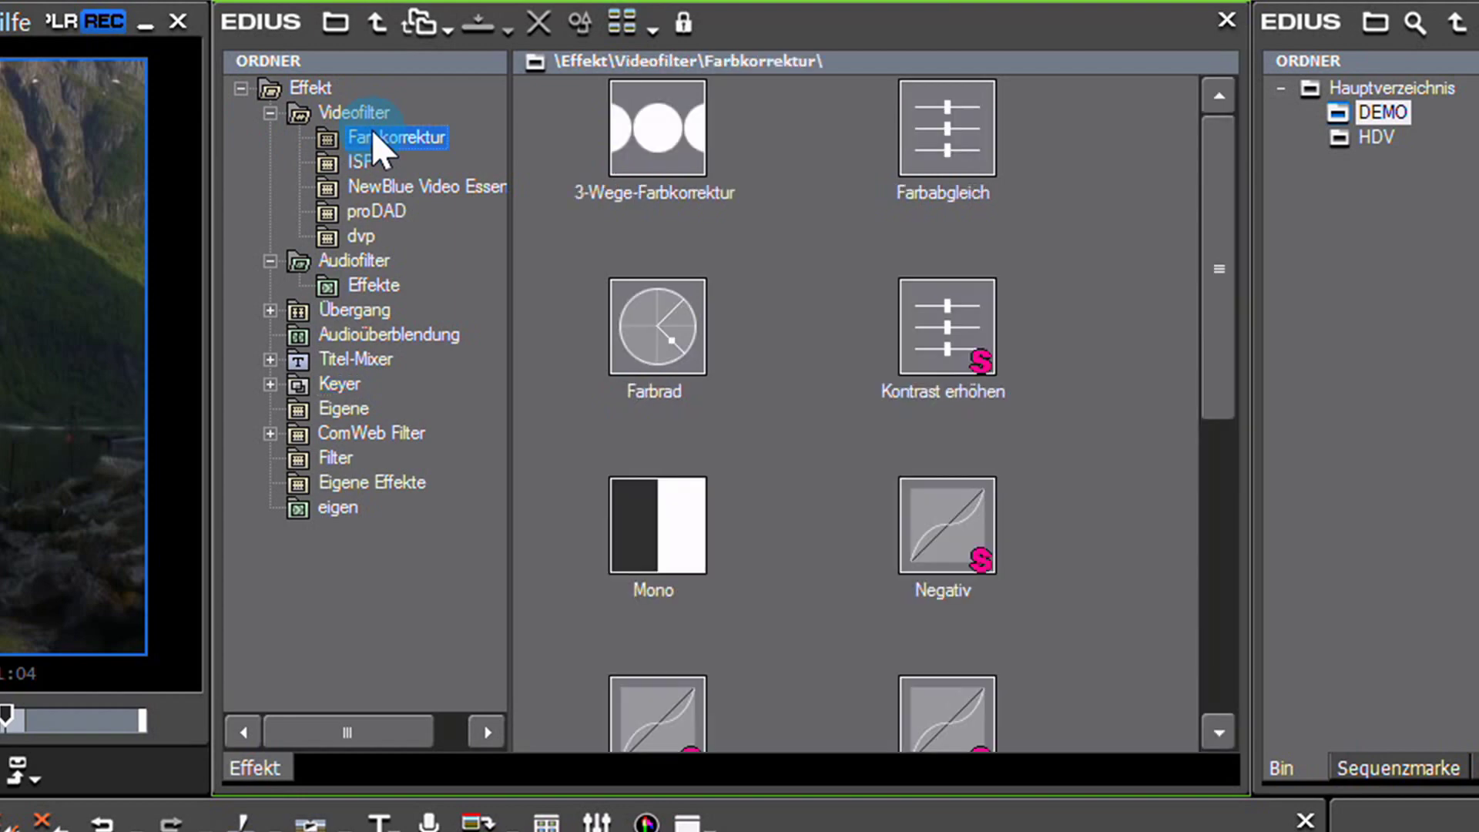
pyautogui.moveTo(1219, 363); pyautogui.dragTo(1222, 685)
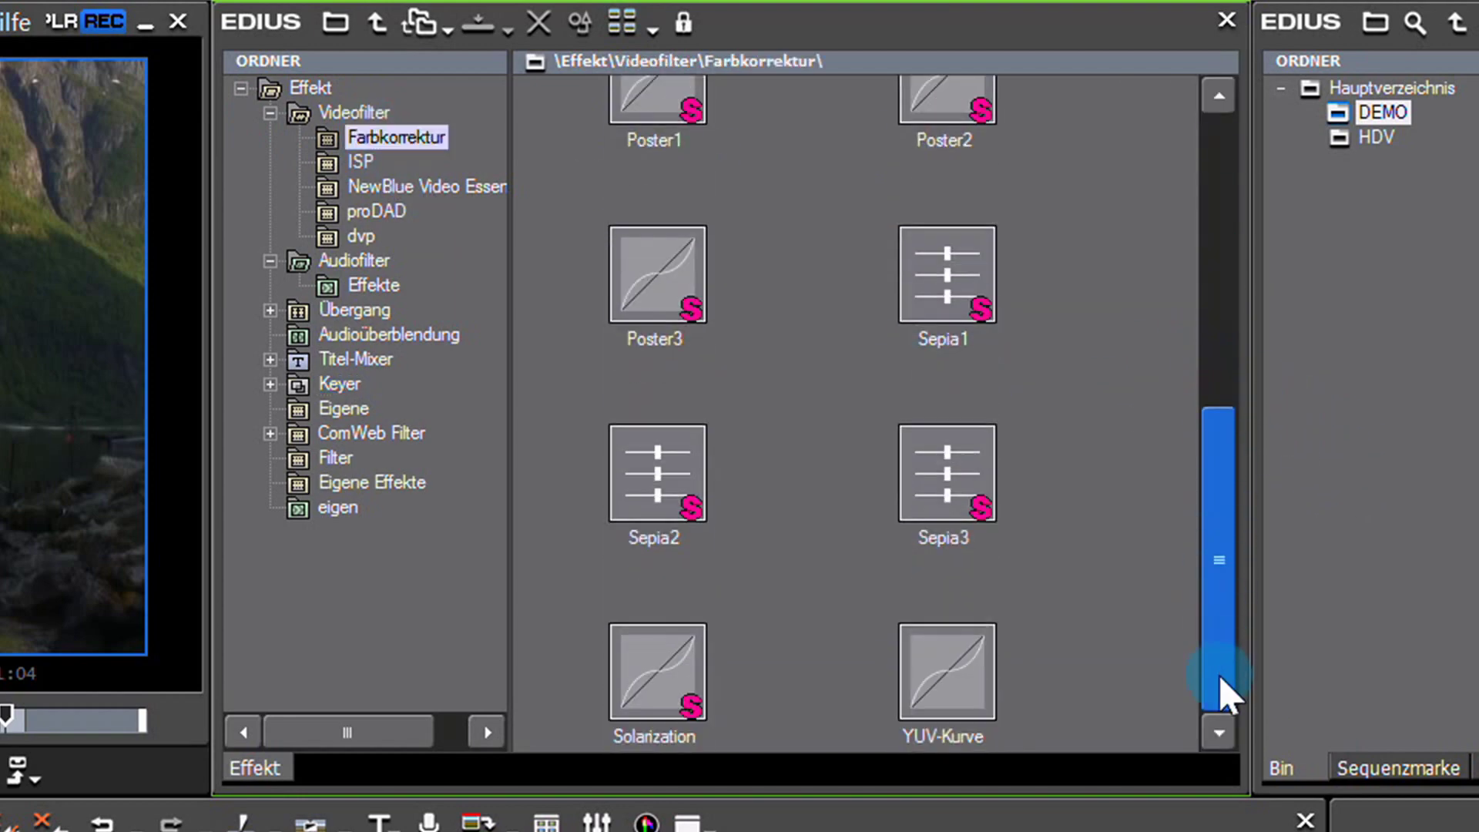
pyautogui.moveTo(994, 678); pyautogui.dragTo(23, 763)
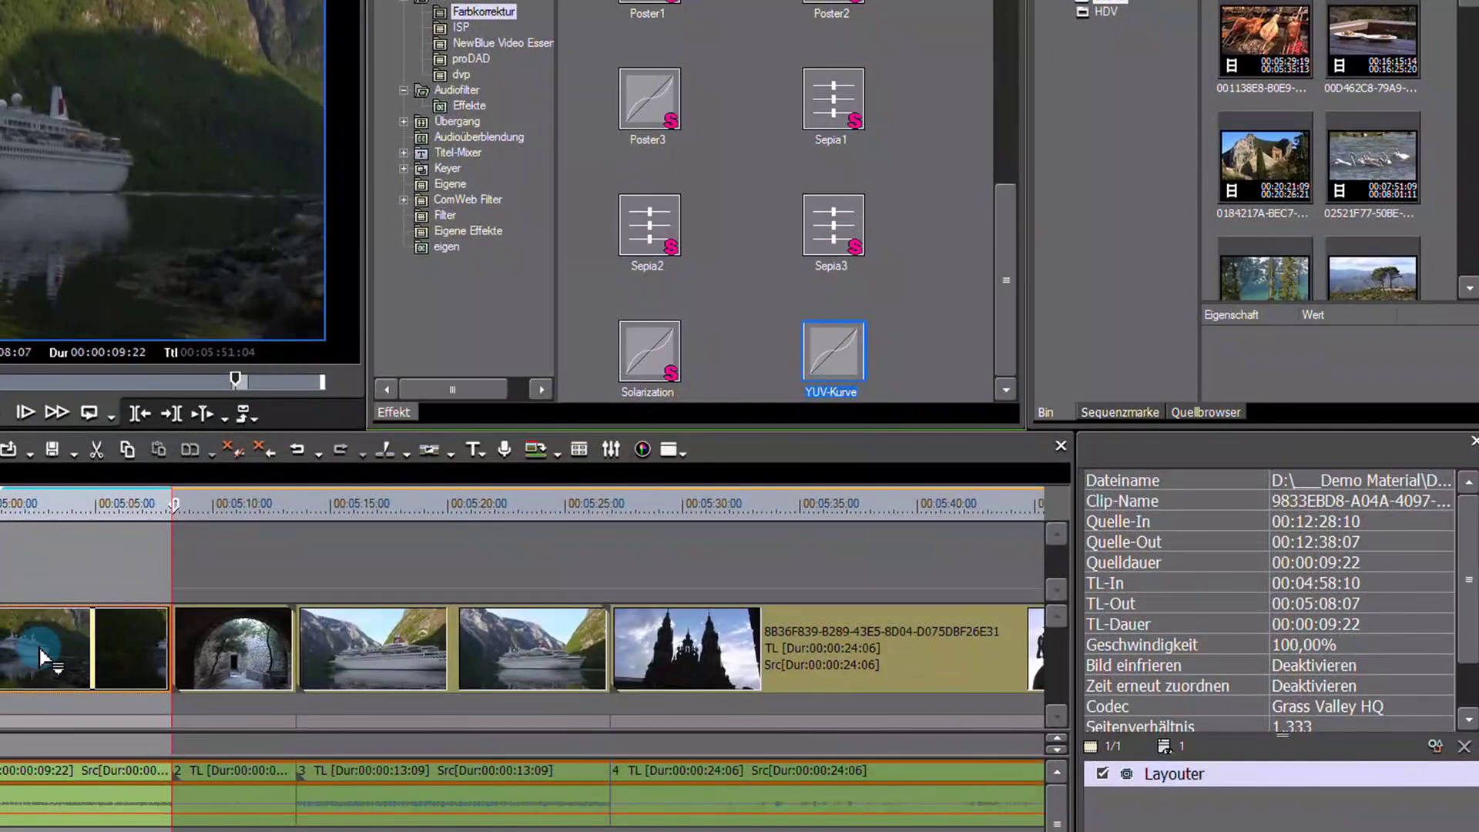
pyautogui.doubleClick(1164, 799)
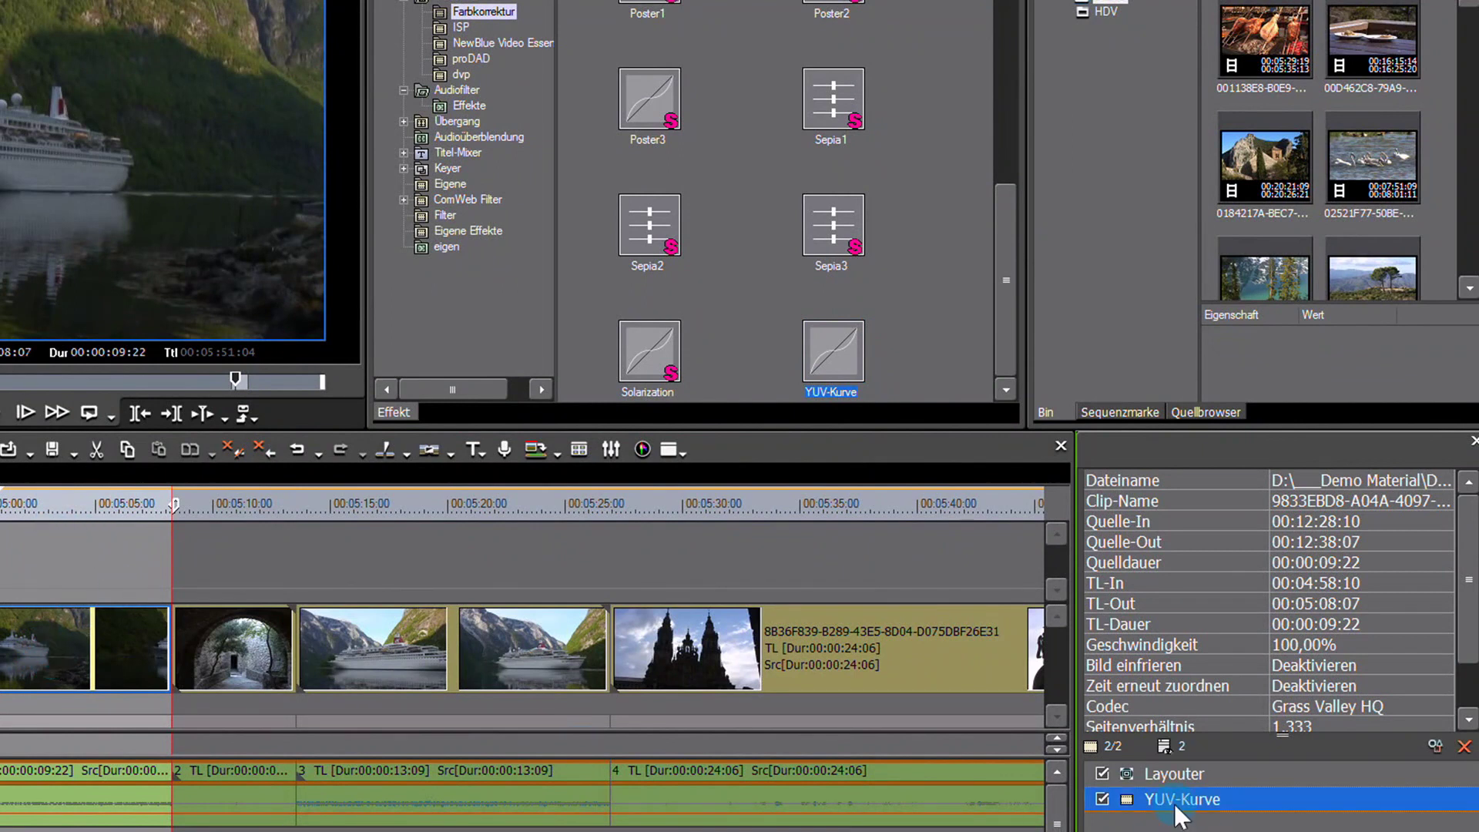
# Try to brighten the ship clip by bending the Y curve upward in the YUV-Kurve settings
pyautogui.moveTo(838, 196)
pyautogui.mouseDown()
pyautogui.moveTo(825, 171)
pyautogui.moveTo(842, 190)
pyautogui.moveTo(829, 175)
pyautogui.moveTo(839, 188)
pyautogui.moveTo(846, 172)
pyautogui.mouseUp()
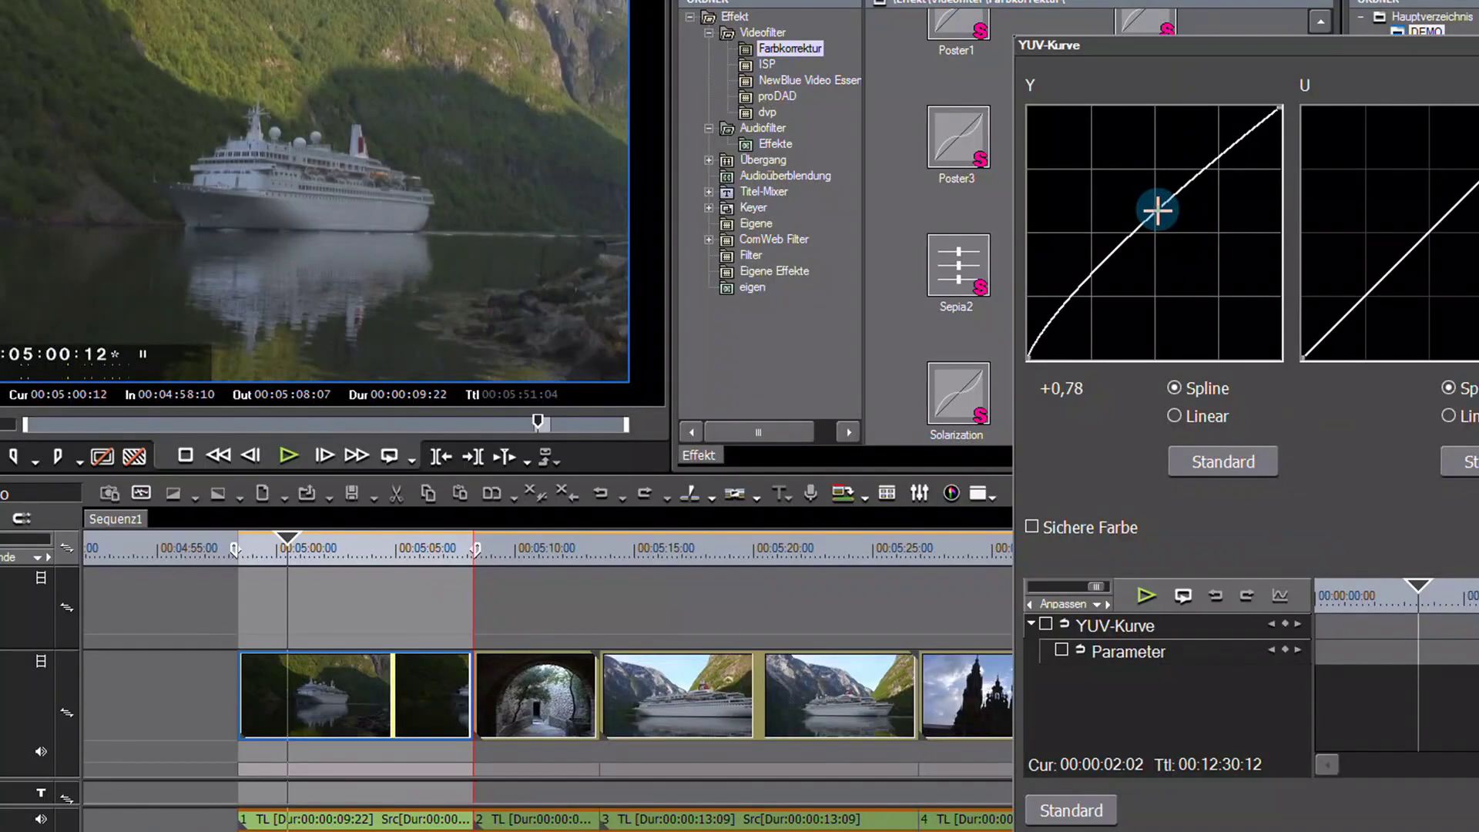
pyautogui.moveTo(1157, 210); pyautogui.dragTo(1128, 175)
pyautogui.moveTo(1300, 226); pyautogui.dragTo(1348, 256)
pyautogui.press('Return')
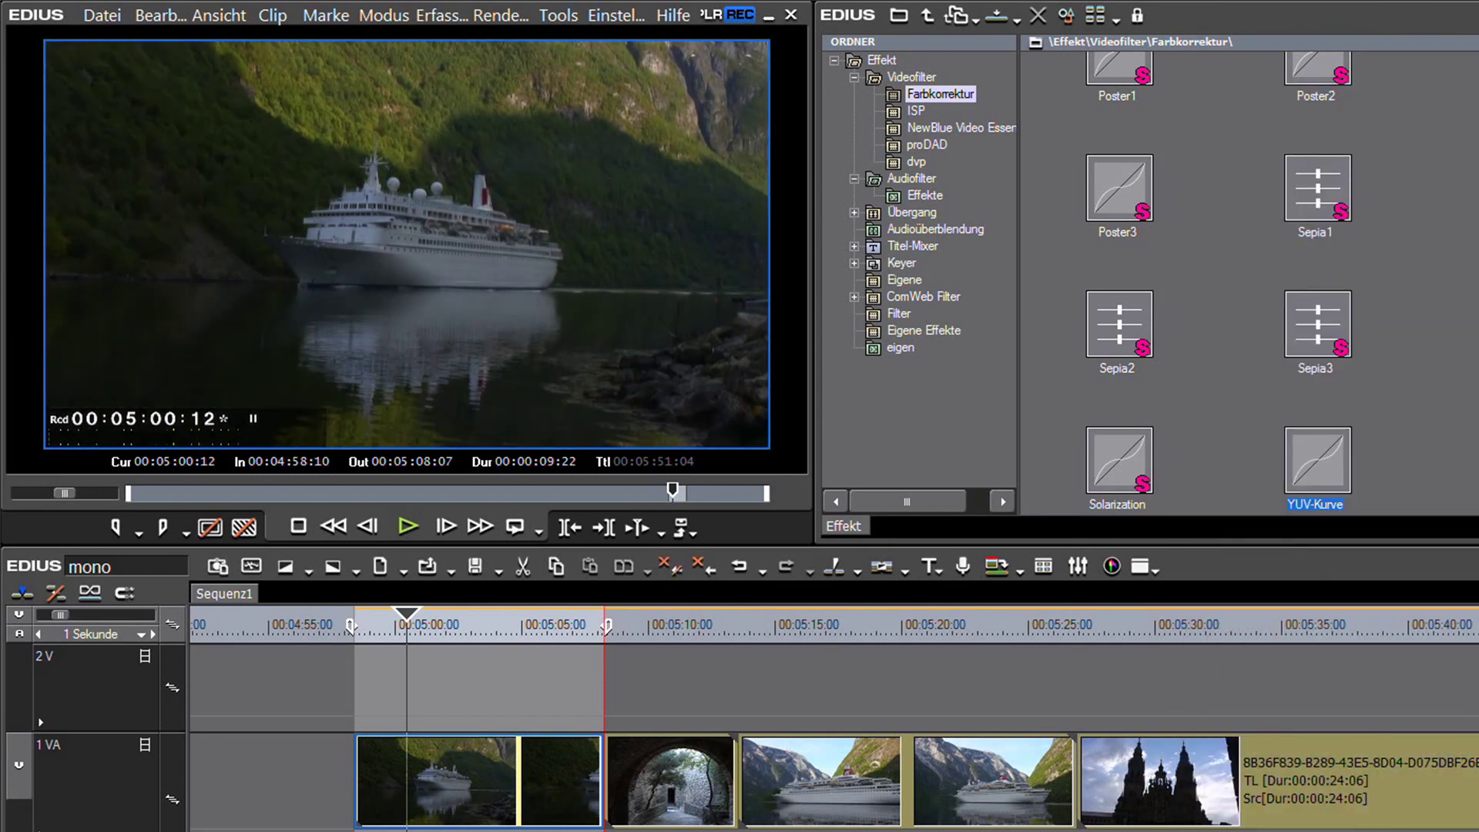
pyautogui.click(1335, 467)
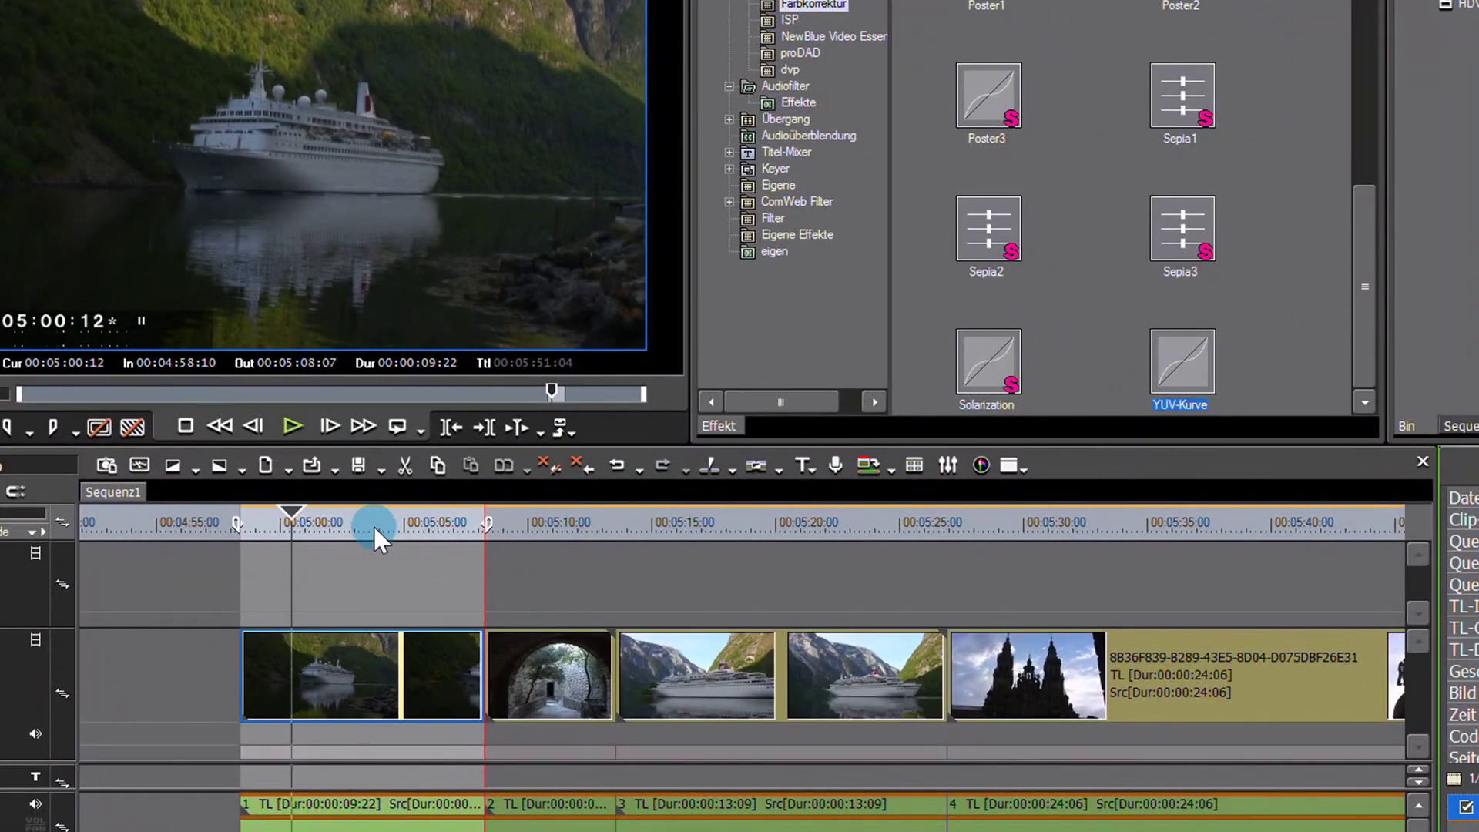
# Try to move the dark ship clip from track 1VA up to the empty track 2V
pyautogui.click(338, 528)
pyautogui.moveTo(339, 539); pyautogui.dragTo(291, 550)
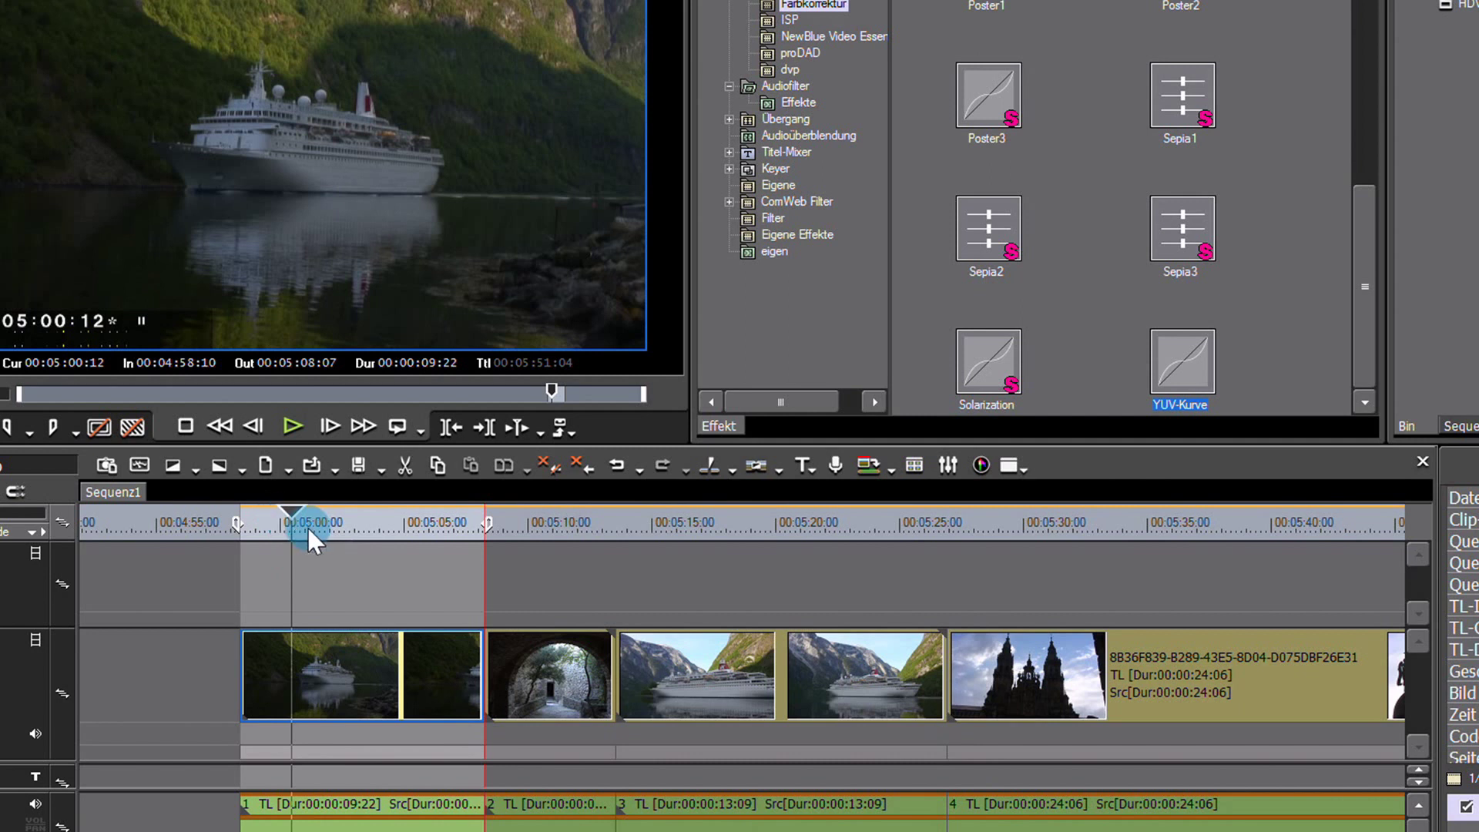
pyautogui.click(347, 678)
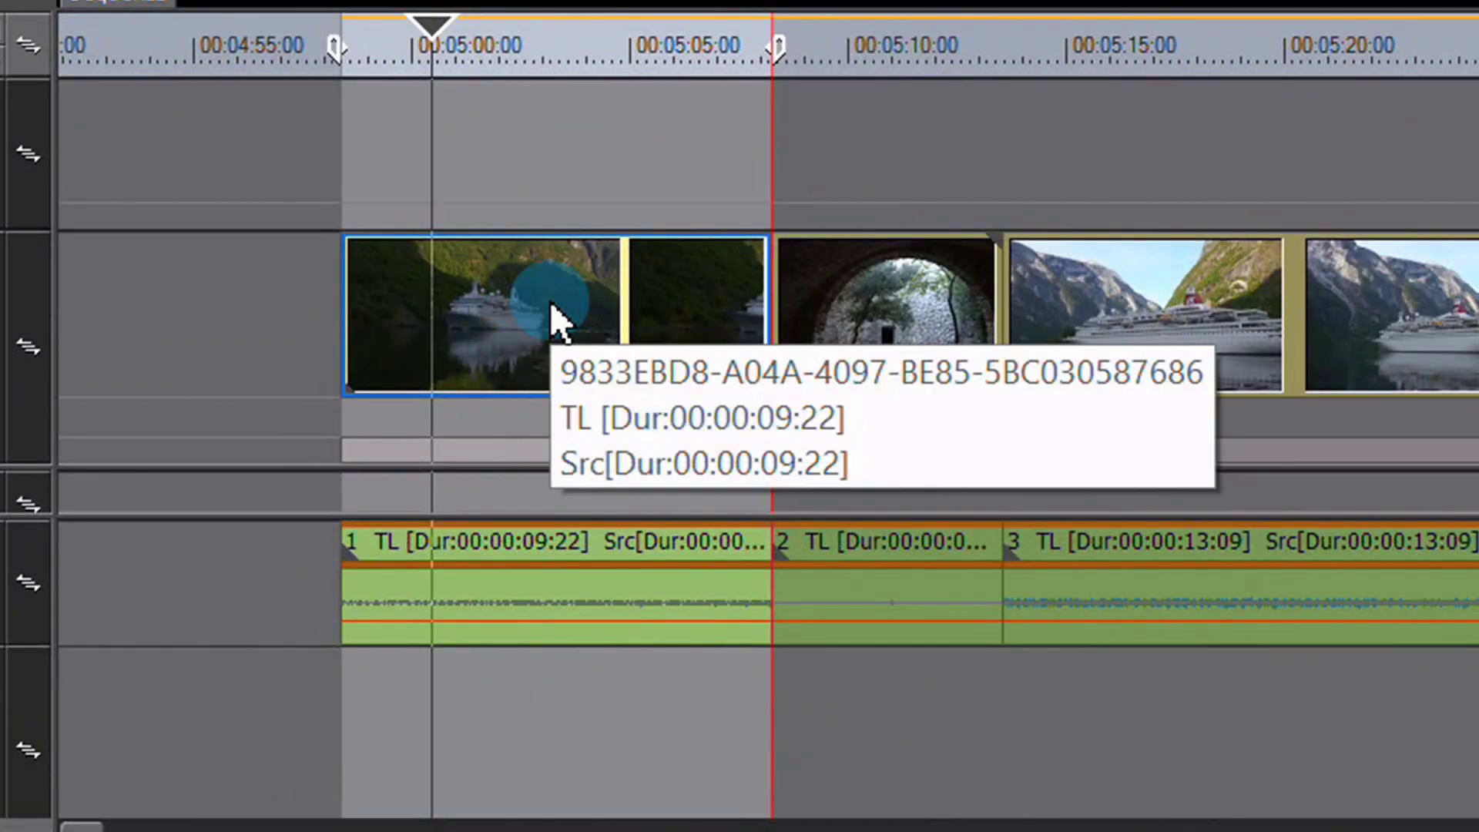
pyautogui.moveTo(550, 301); pyautogui.dragTo(266, 202)
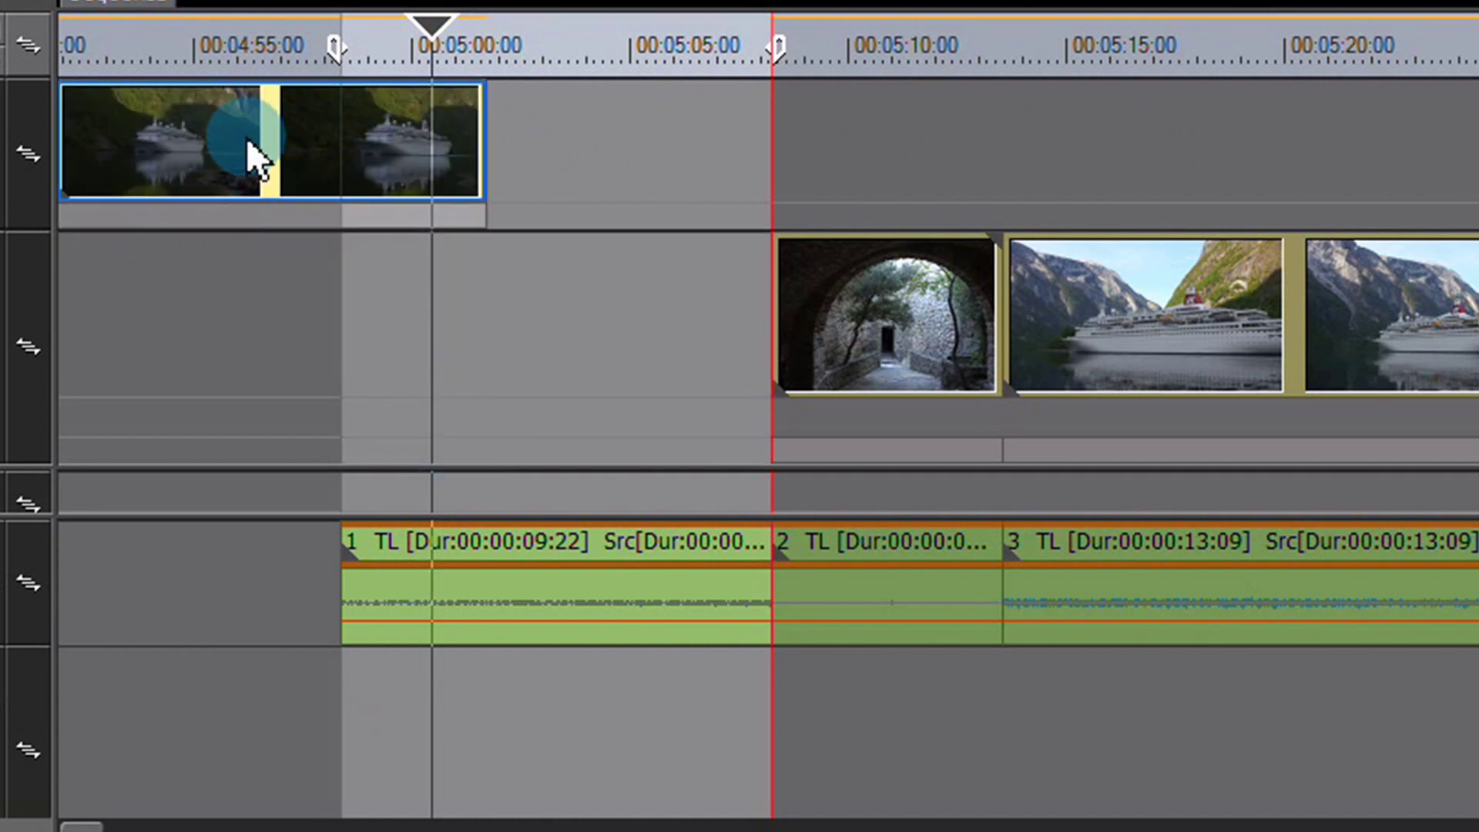
pyautogui.click(505, 334)
# Copy the dark ship clip from track 1VA onto track 2V, directly above the original
pyautogui.moveTo(530, 348); pyautogui.dragTo(544, 159)
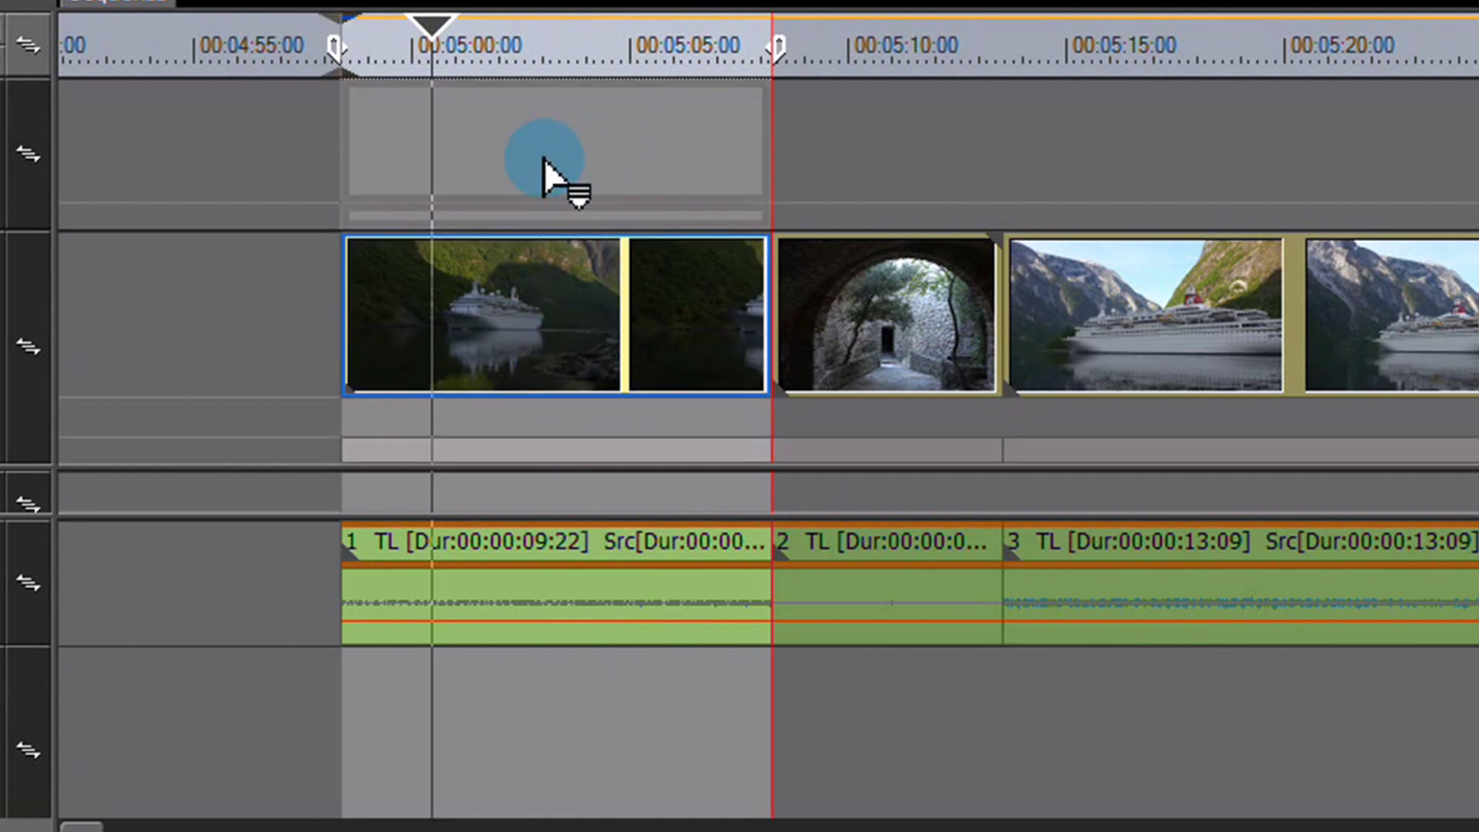
pyautogui.moveTo(544, 159); pyautogui.dragTo(544, 158)
pyautogui.press('ctrl')
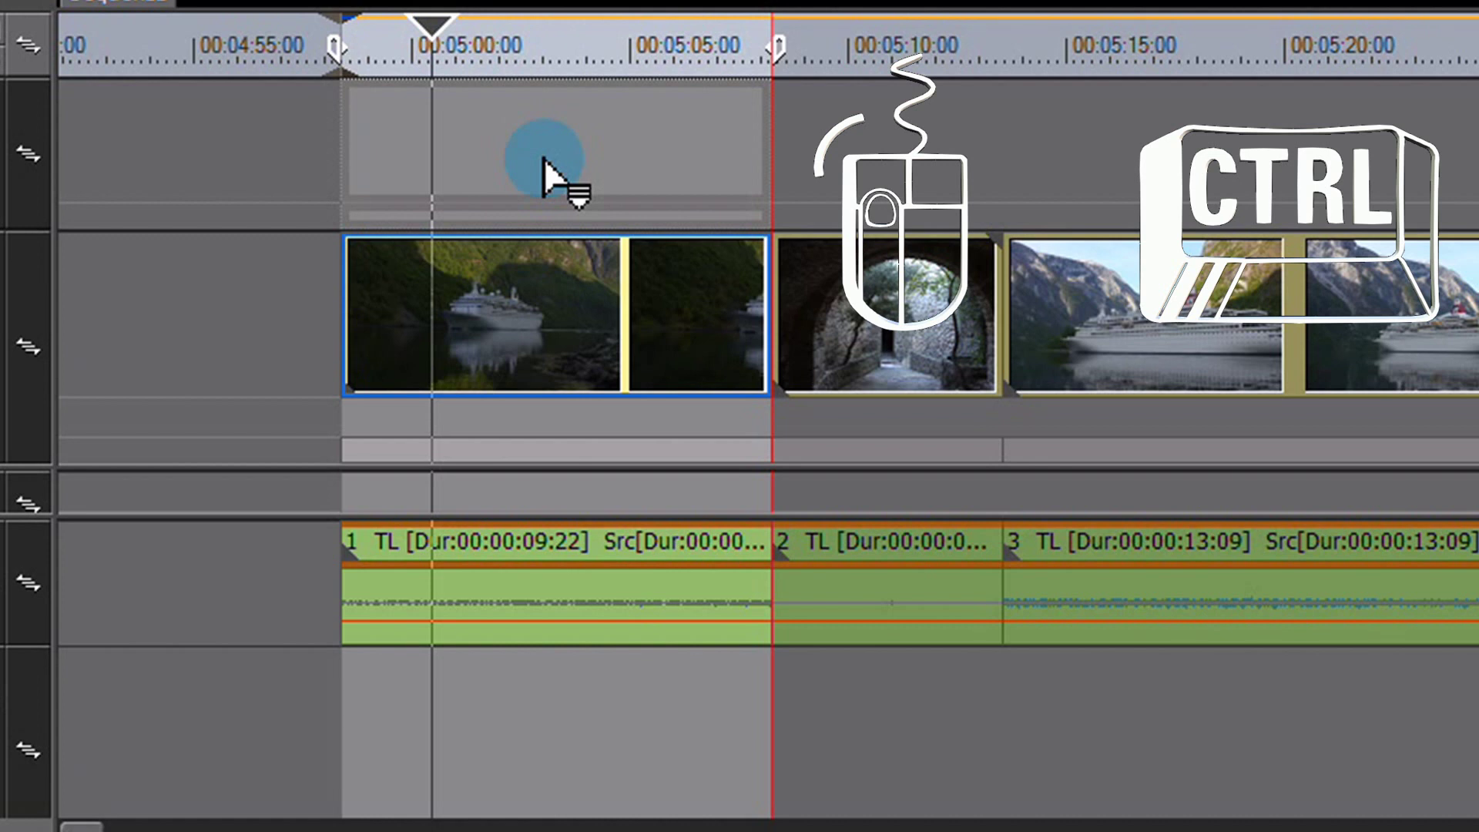
pyautogui.moveTo(544, 159); pyautogui.dragTo(544, 159)
# Duplicate the ship clip's audio onto track 2A and delete that duplicate
pyautogui.click(533, 544)
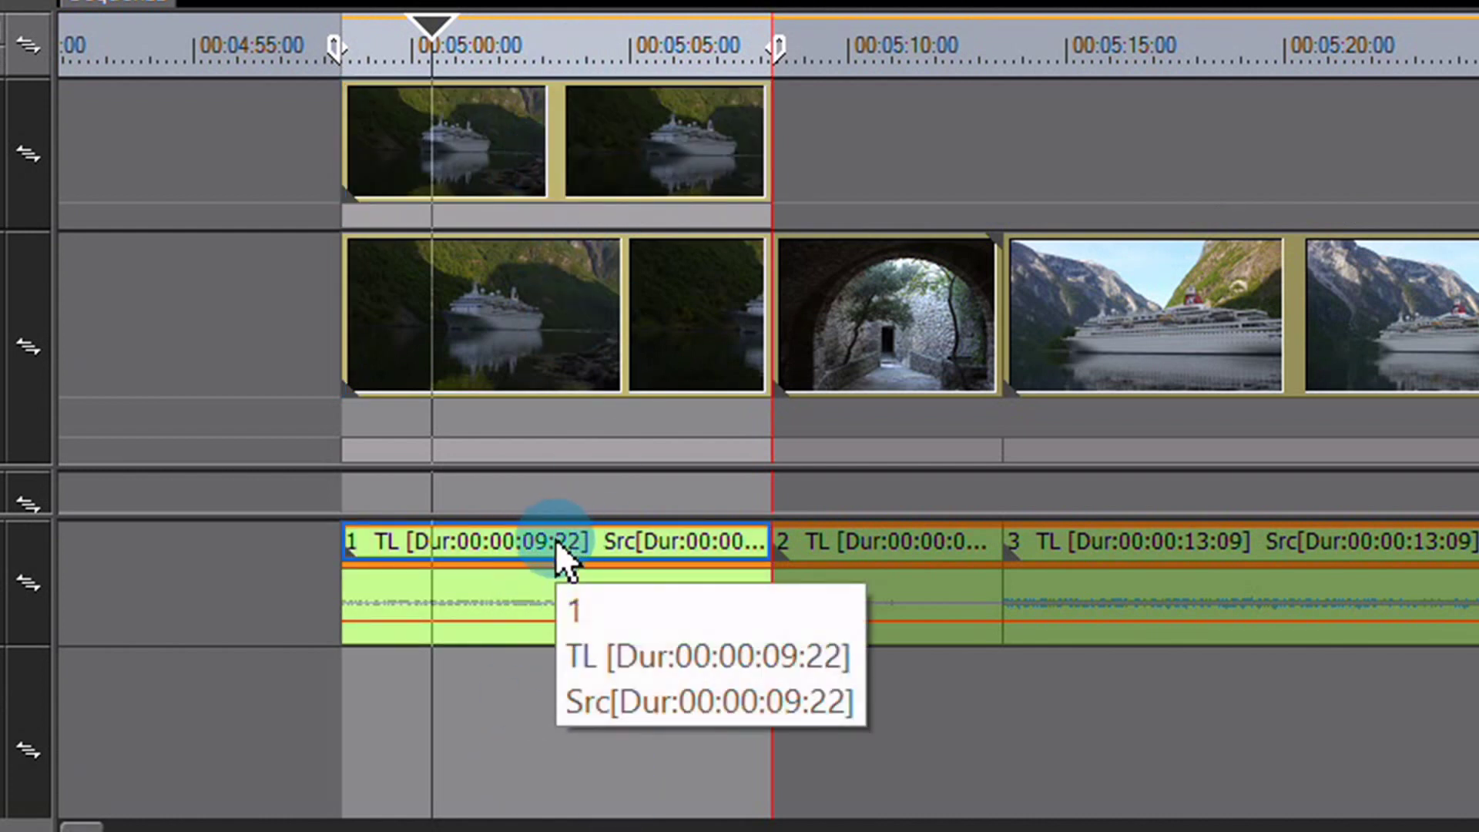
pyautogui.moveTo(556, 544); pyautogui.dragTo(554, 739)
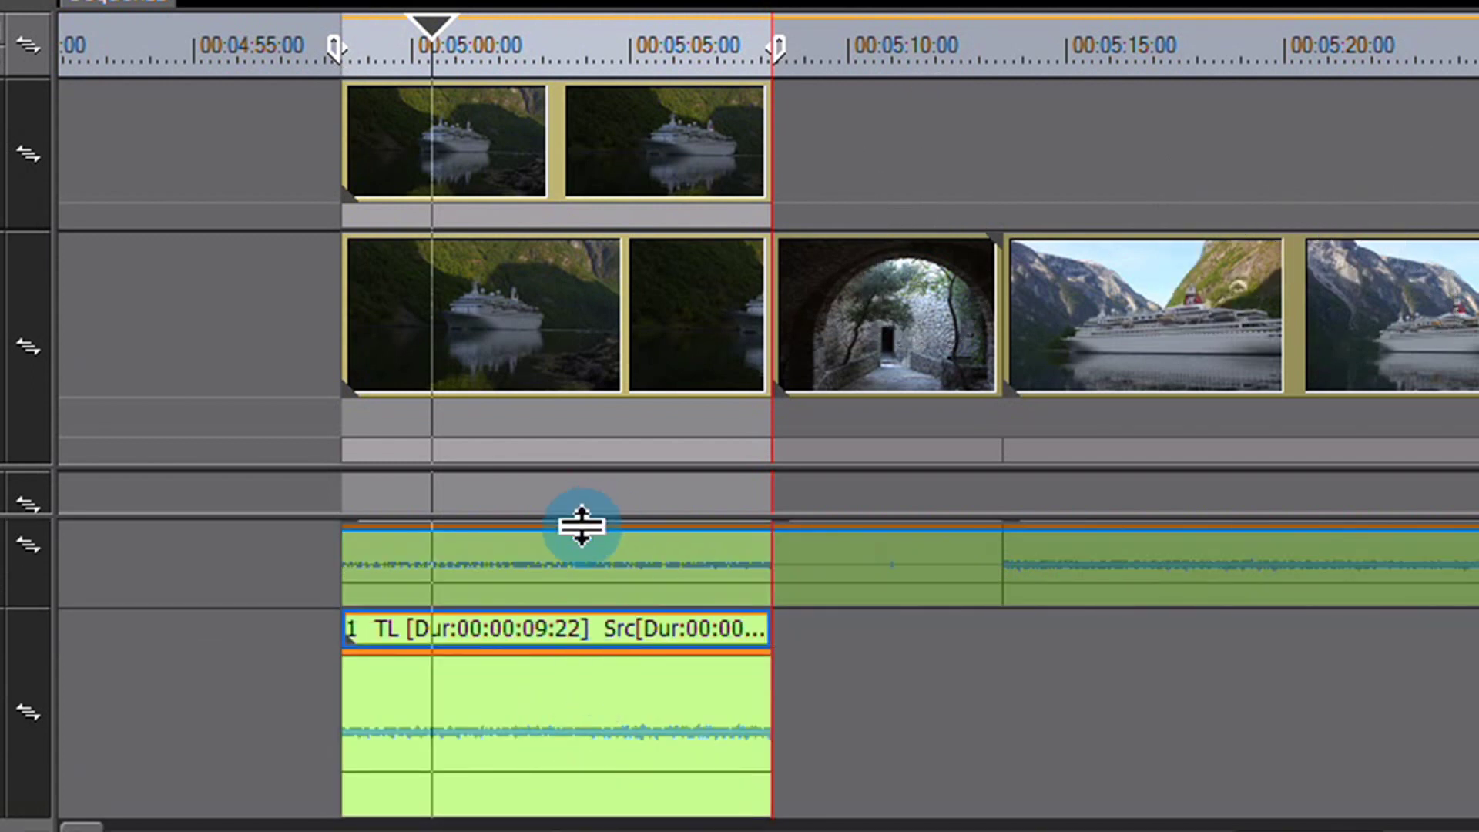
pyautogui.press('Delete')
pyautogui.click(567, 617)
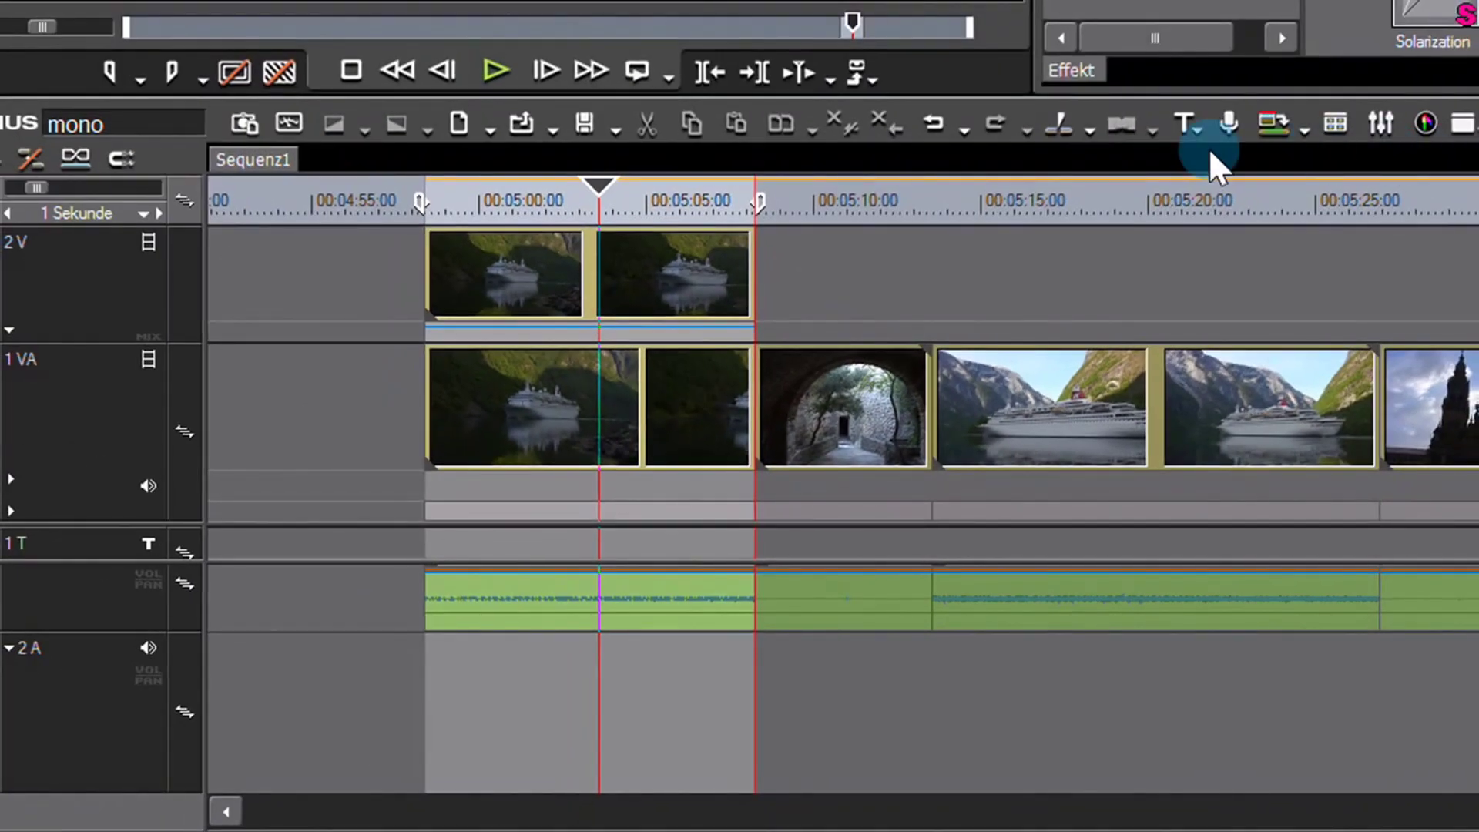
# Enlarge the mixer lane of track 2V and activate its MIX transparency control
pyautogui.moveTo(981, 100); pyautogui.dragTo(978, 85)
pyautogui.moveTo(979, 23); pyautogui.dragTo(977, 6)
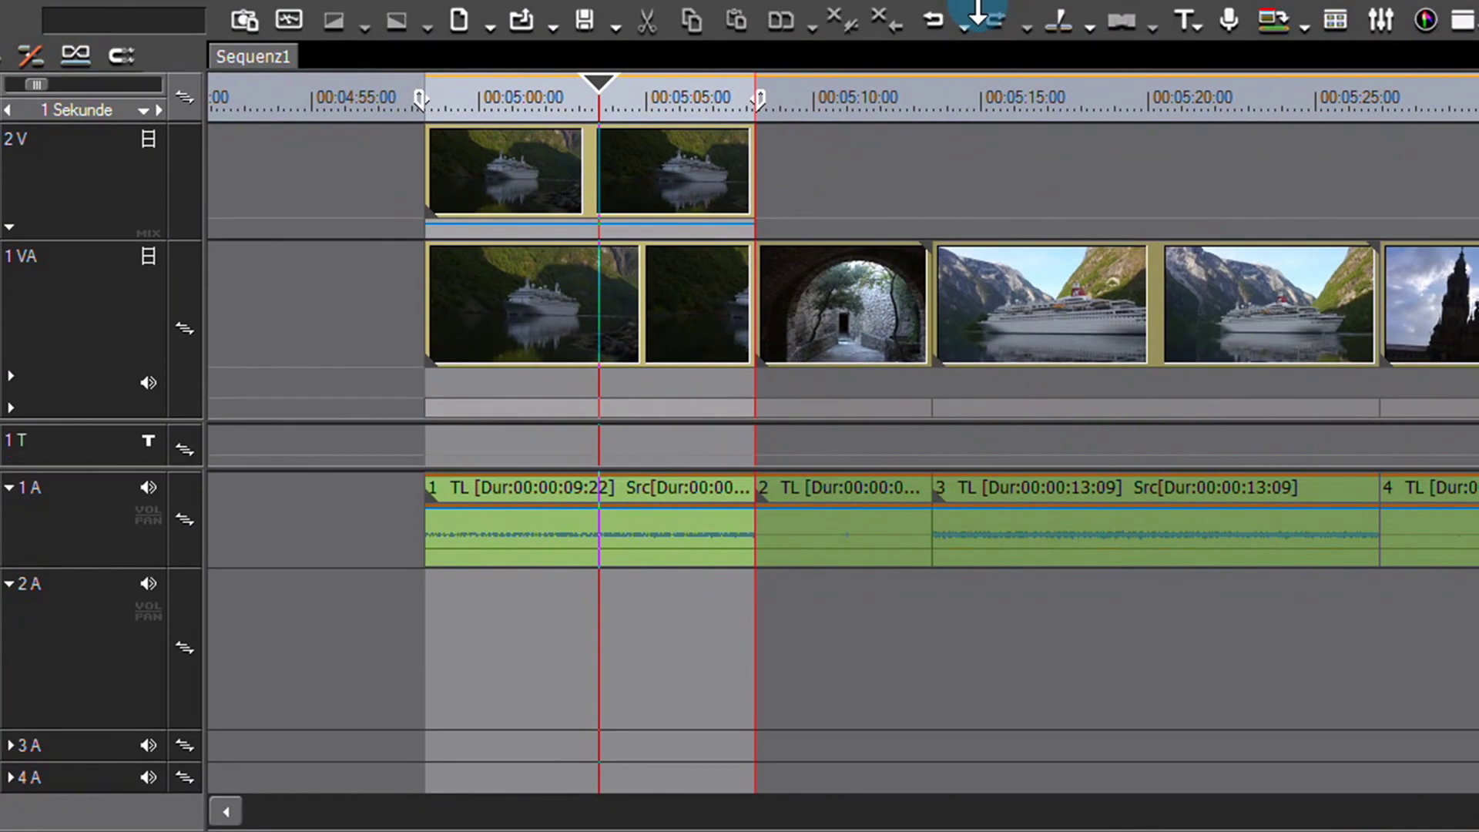
pyautogui.moveTo(85, 249); pyautogui.dragTo(98, 307)
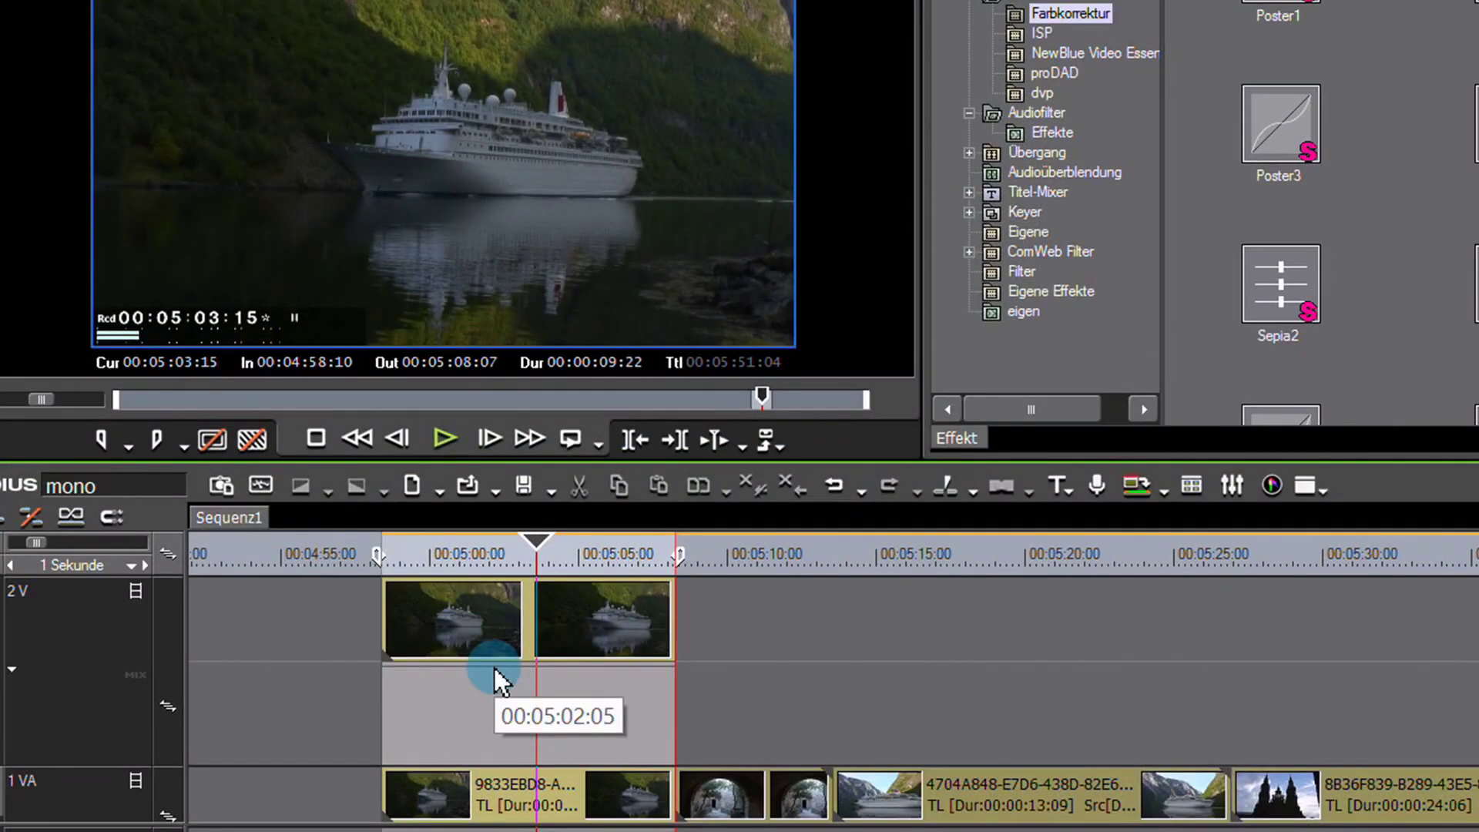
pyautogui.click(123, 680)
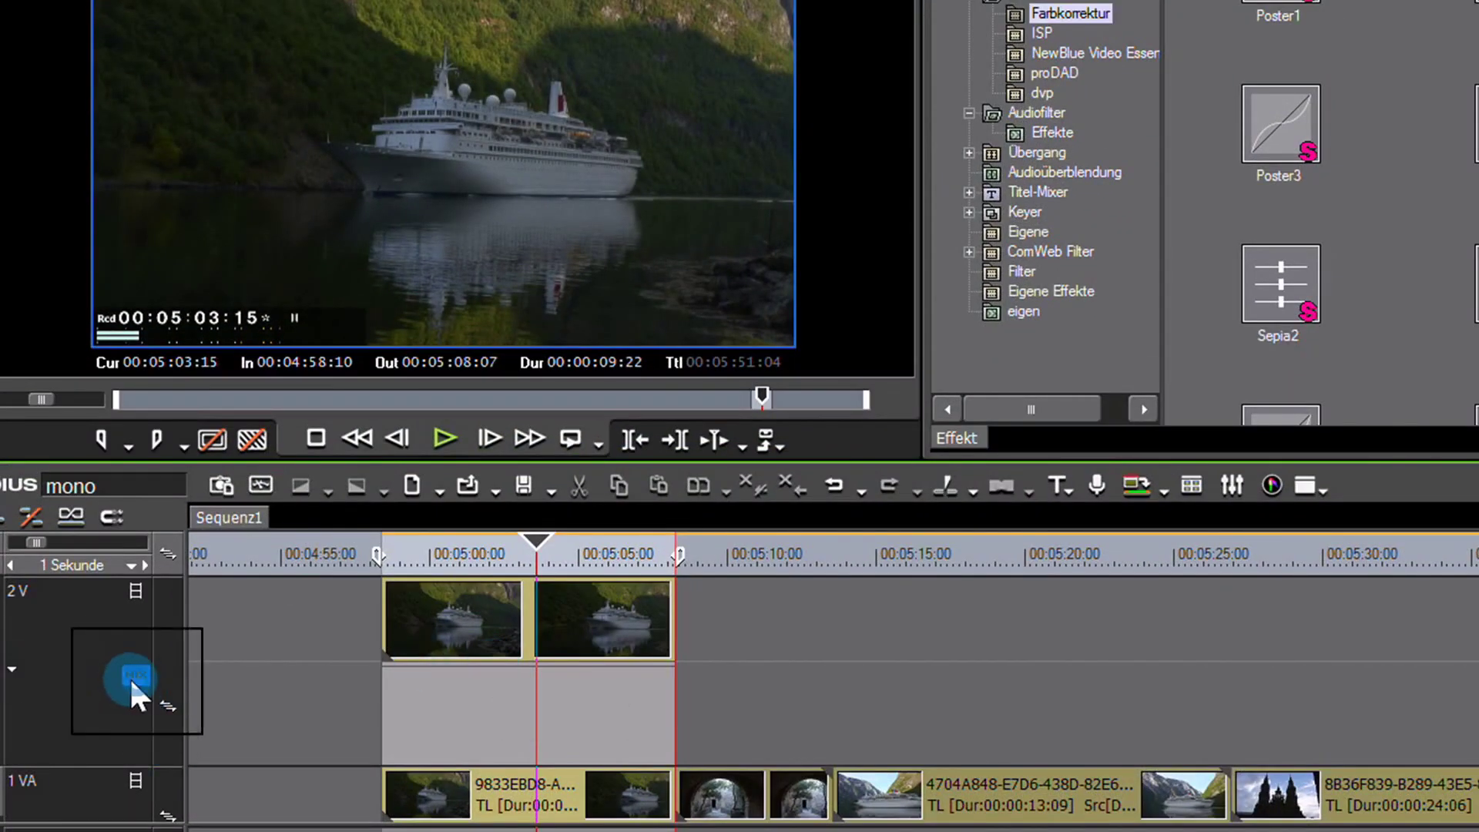
# Move the copied ship clip on track 2V above the third clip and try lowering its whole transparency line to about 55,63%
pyautogui.click(496, 669)
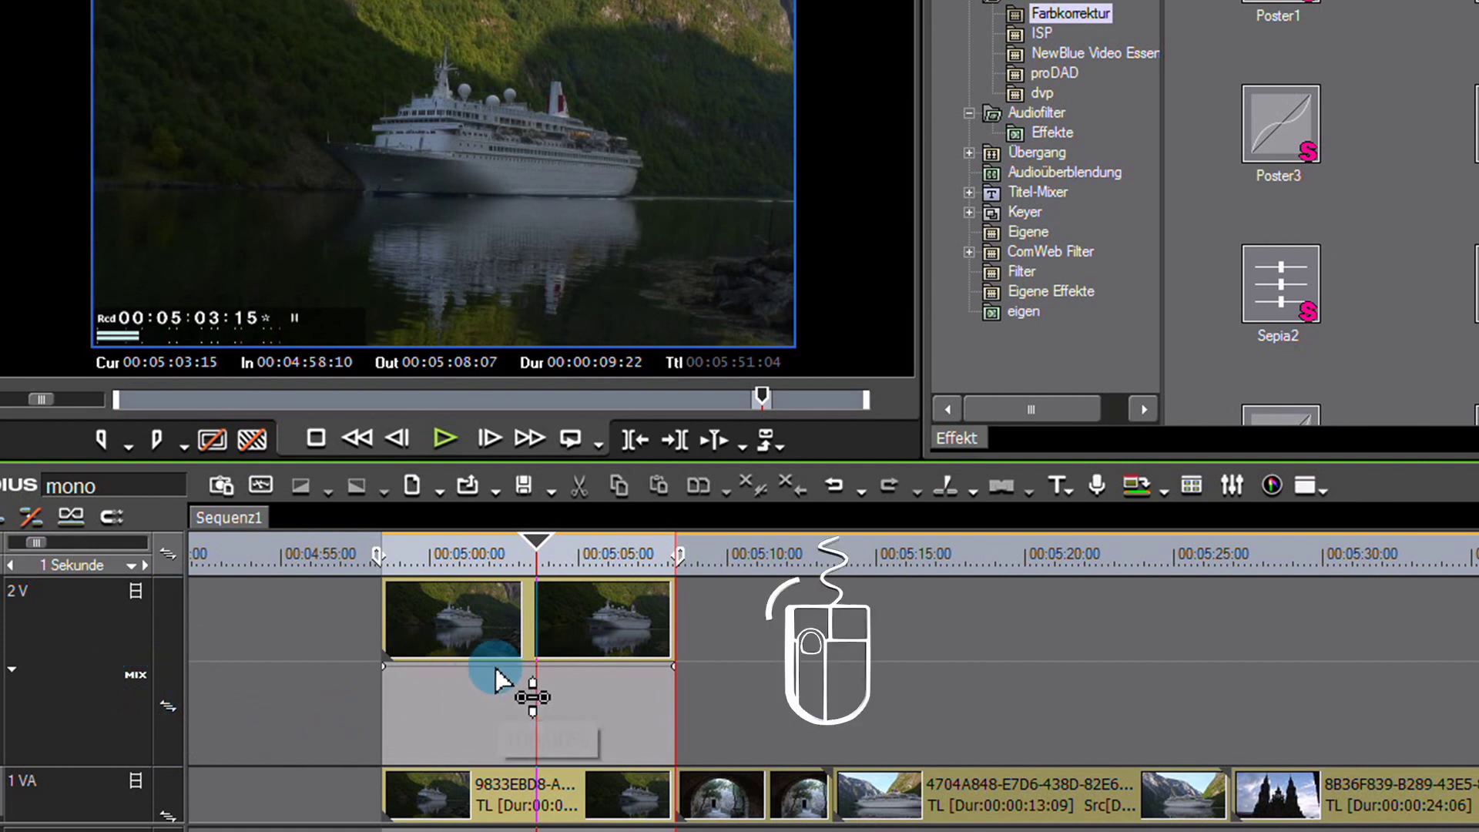
pyautogui.moveTo(496, 668); pyautogui.dragTo(512, 611)
pyautogui.moveTo(617, 637); pyautogui.dragTo(1055, 631)
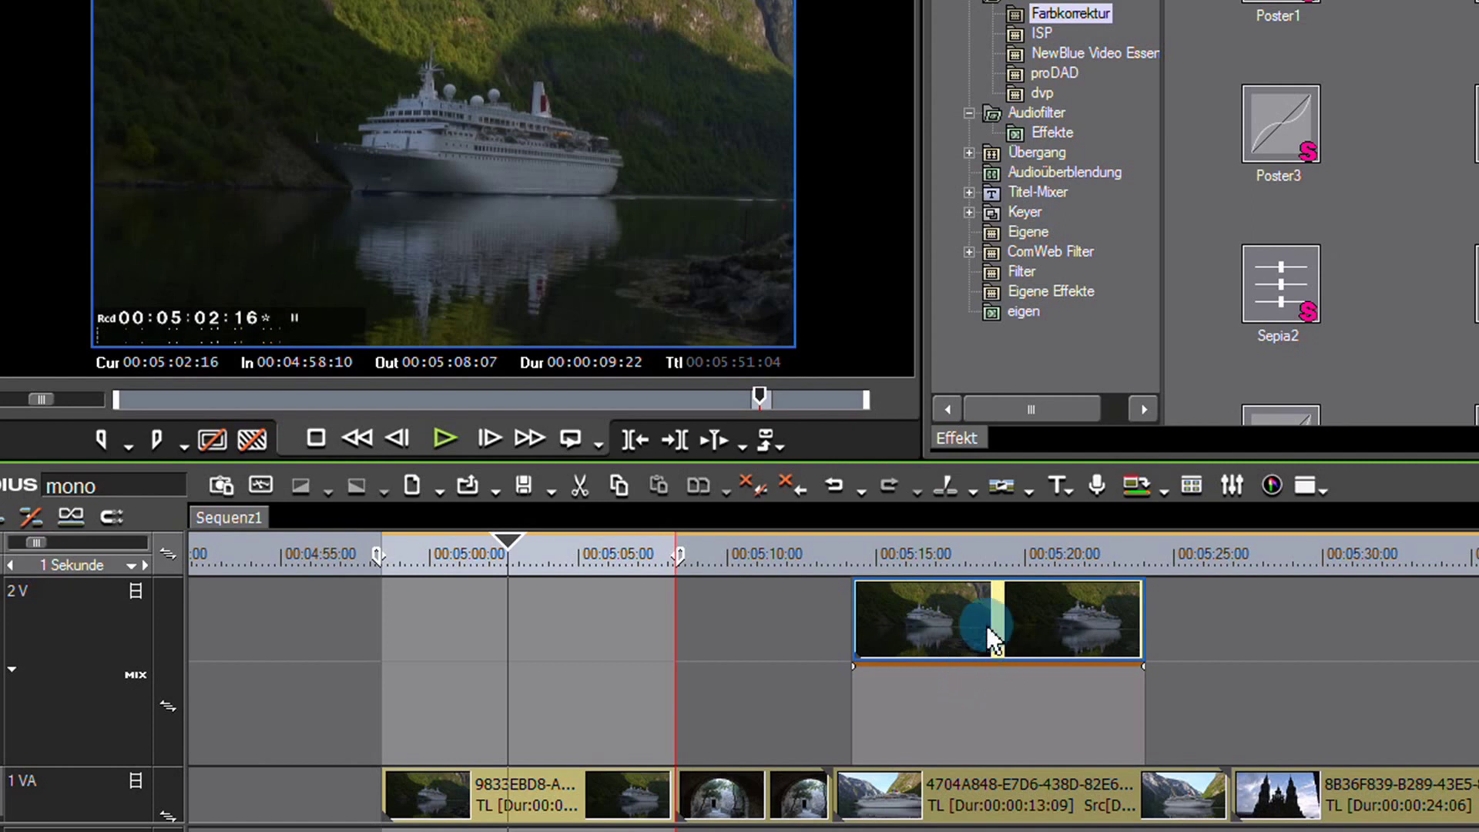
pyautogui.moveTo(958, 664); pyautogui.dragTo(1034, 669)
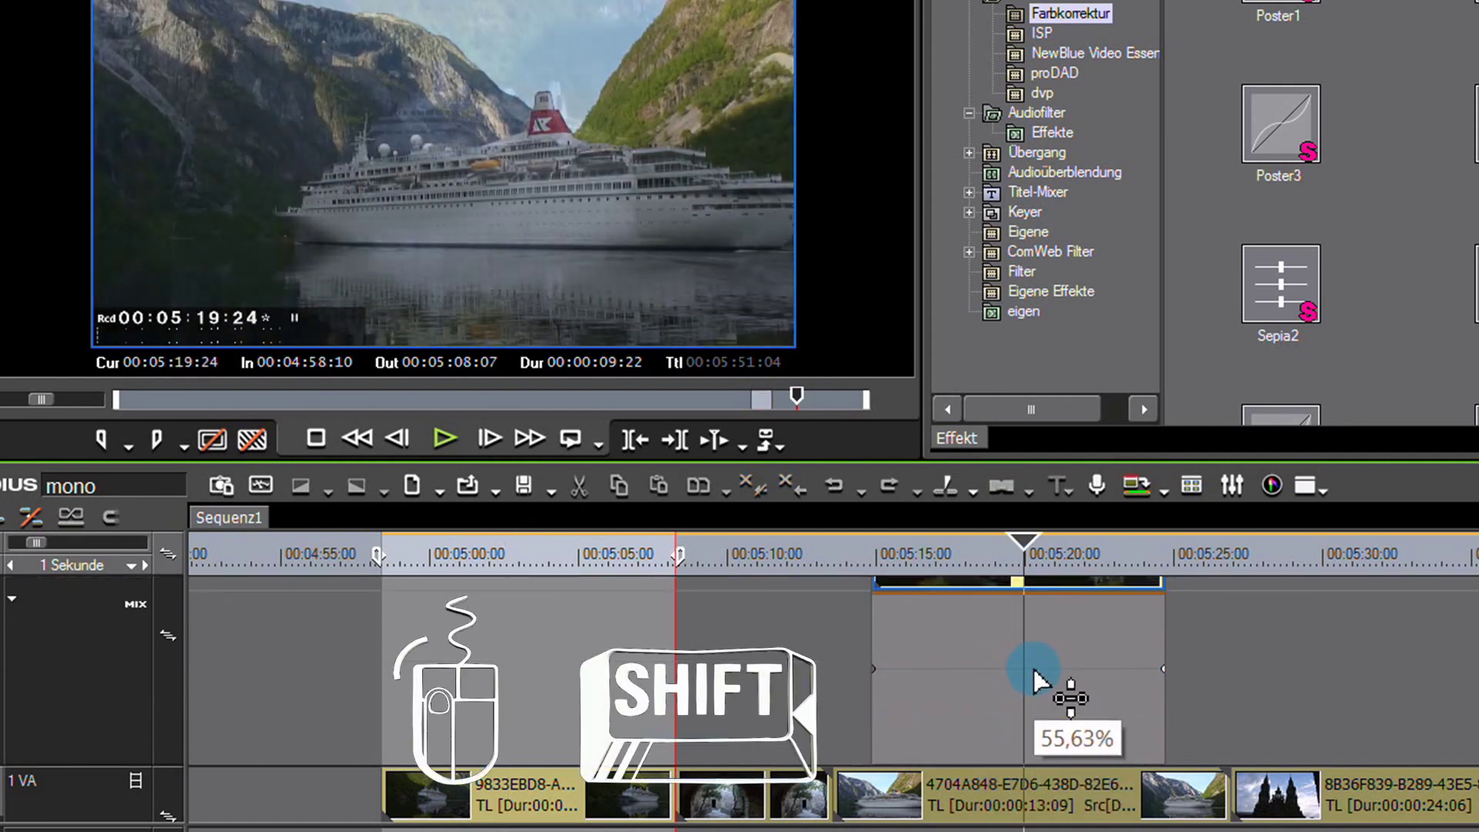
# Return the copied ship clip to its place above the original and scrub through it with its transparency line lowered
pyautogui.moveTo(1024, 550); pyautogui.dragTo(582, 616)
pyautogui.moveTo(532, 555); pyautogui.dragTo(472, 561)
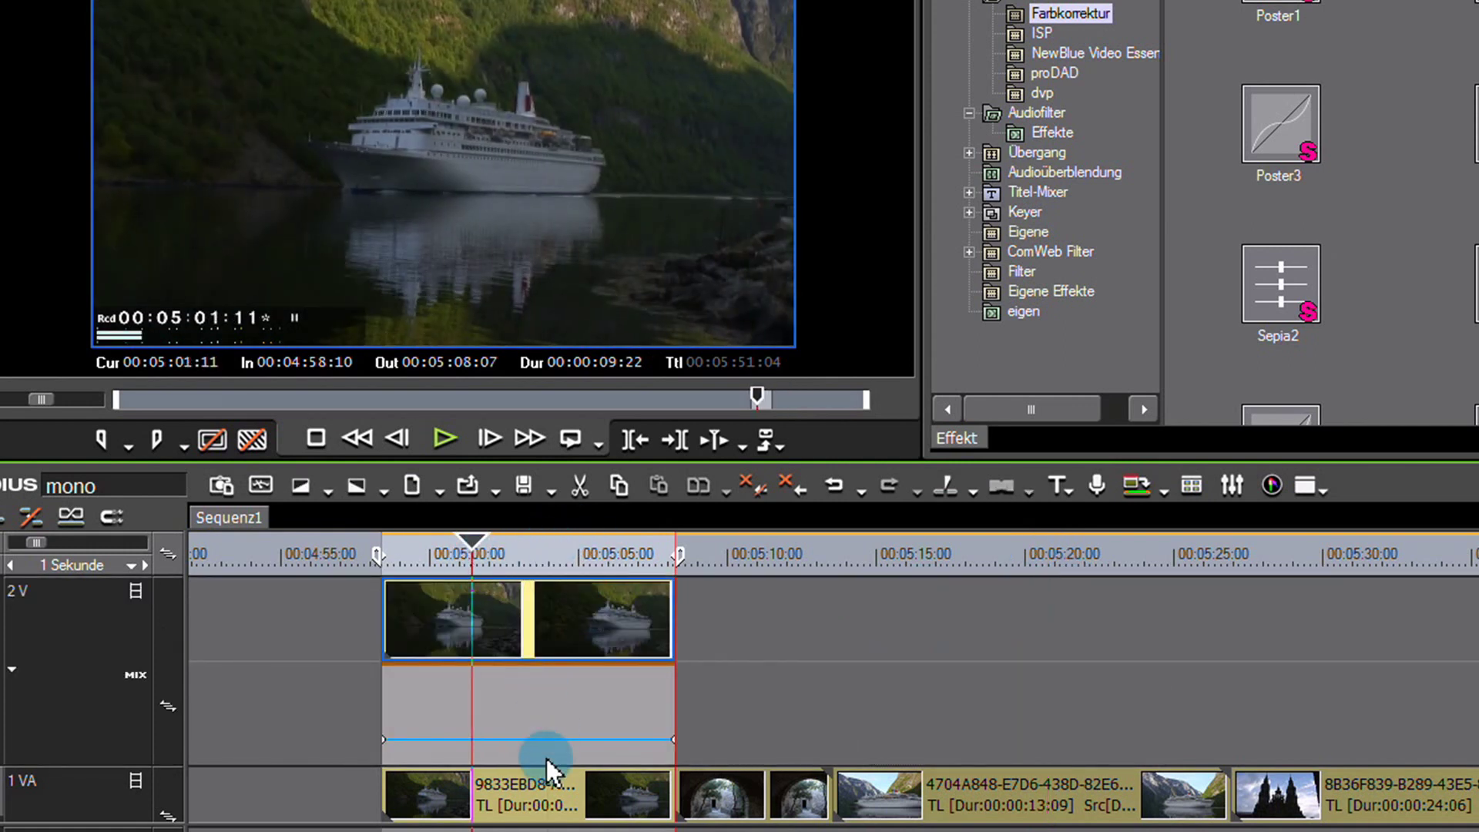
pyautogui.moveTo(517, 570); pyautogui.dragTo(551, 573)
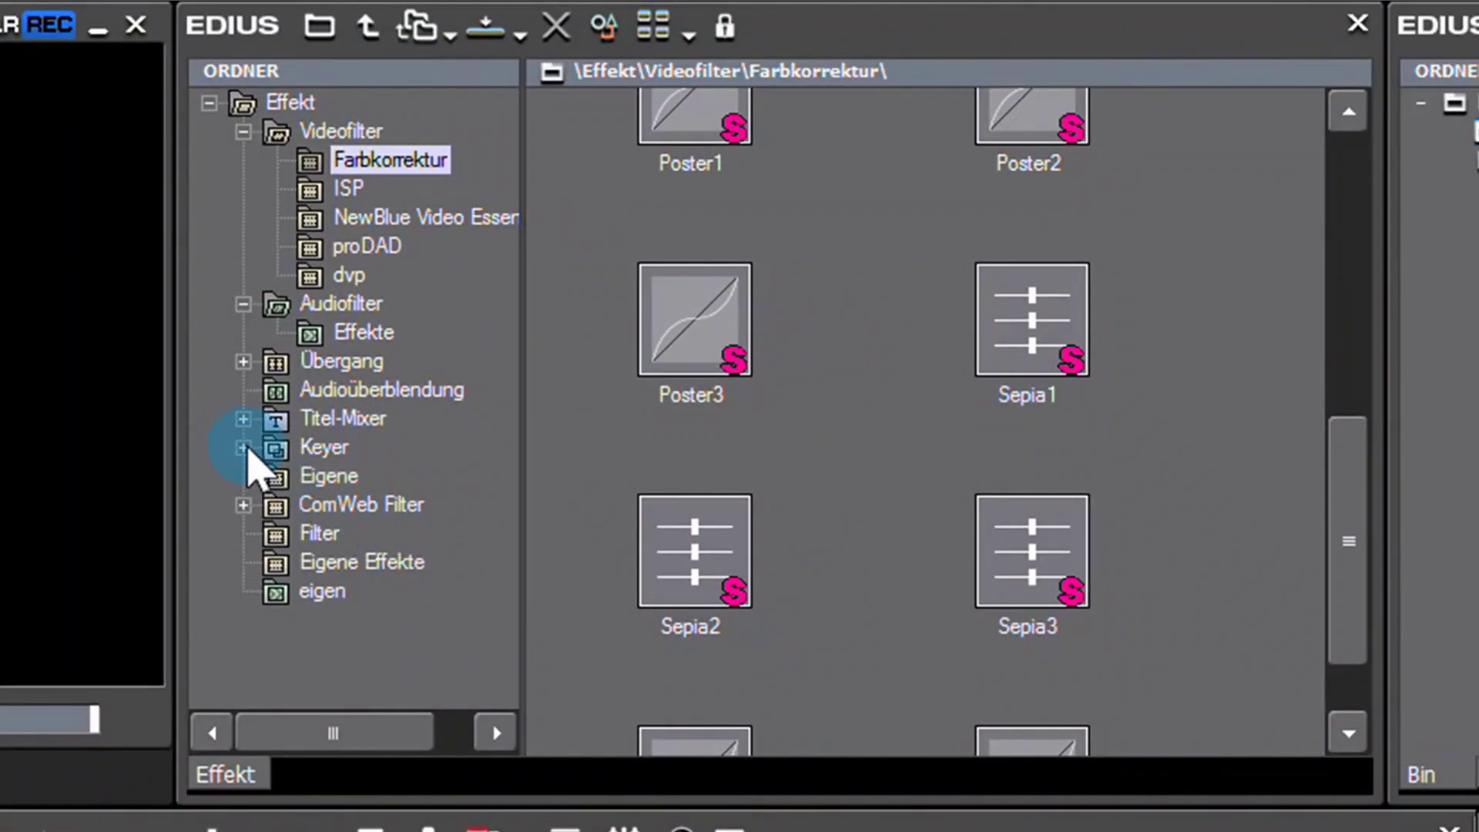
# Open the Mischen folder under Keyer in the effects and look through its blend modes
pyautogui.click(243, 447)
pyautogui.click(293, 455)
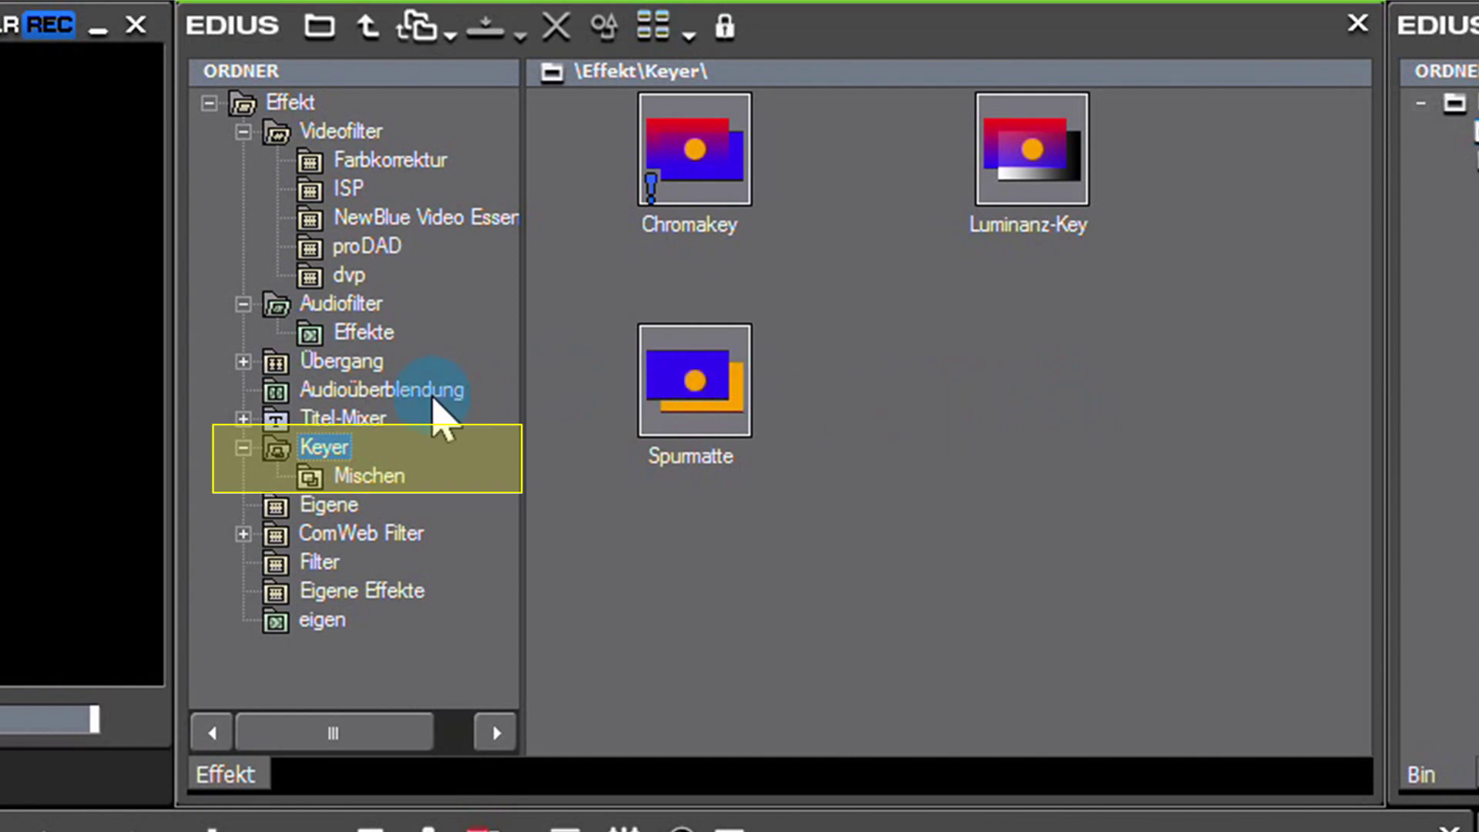
pyautogui.click(360, 479)
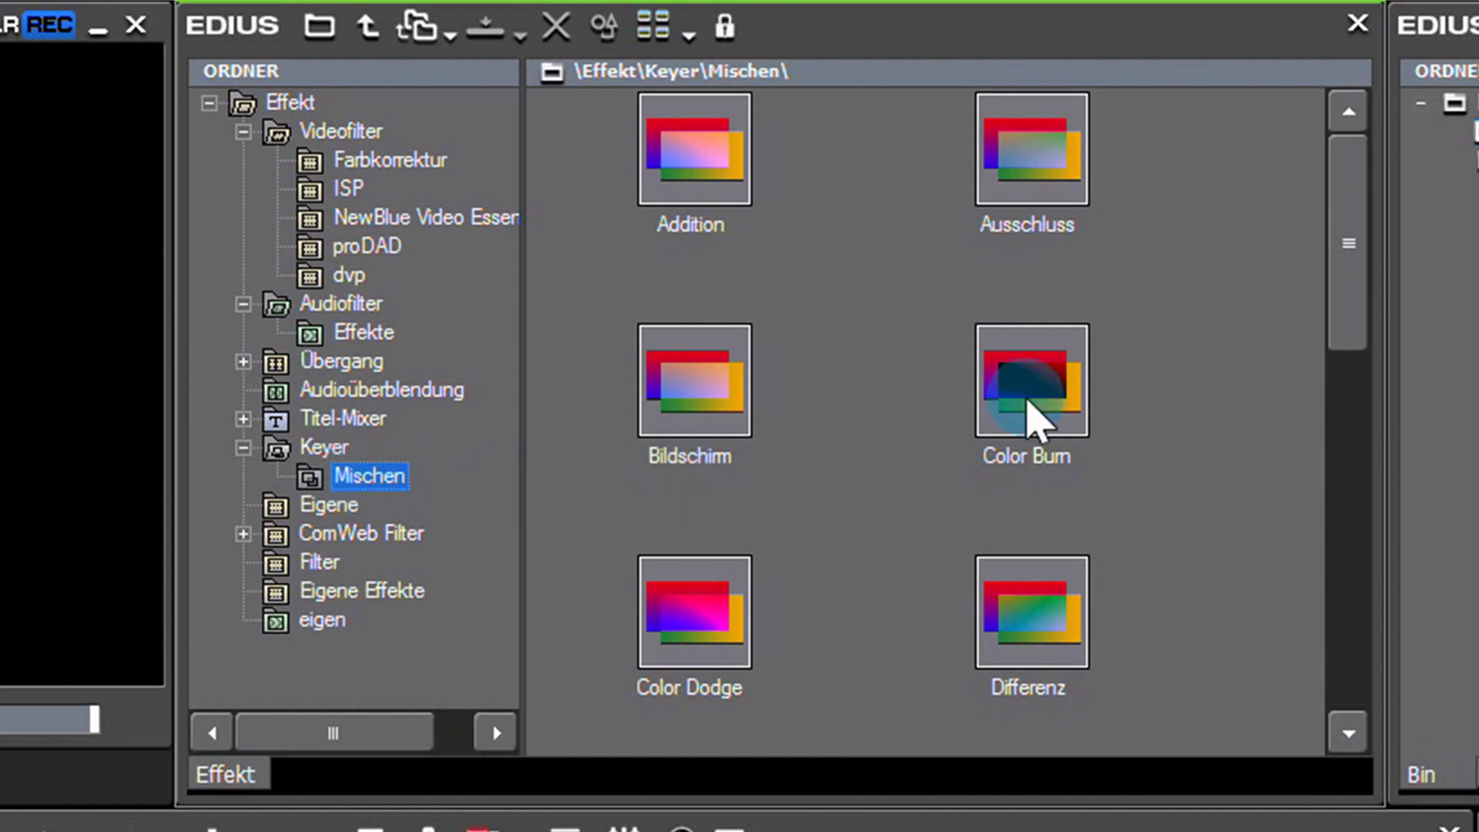
pyautogui.moveTo(1360, 297)
pyautogui.mouseDown()
pyautogui.moveTo(1400, 516)
pyautogui.moveTo(1380, 462)
pyautogui.moveTo(1365, 248)
pyautogui.mouseUp()
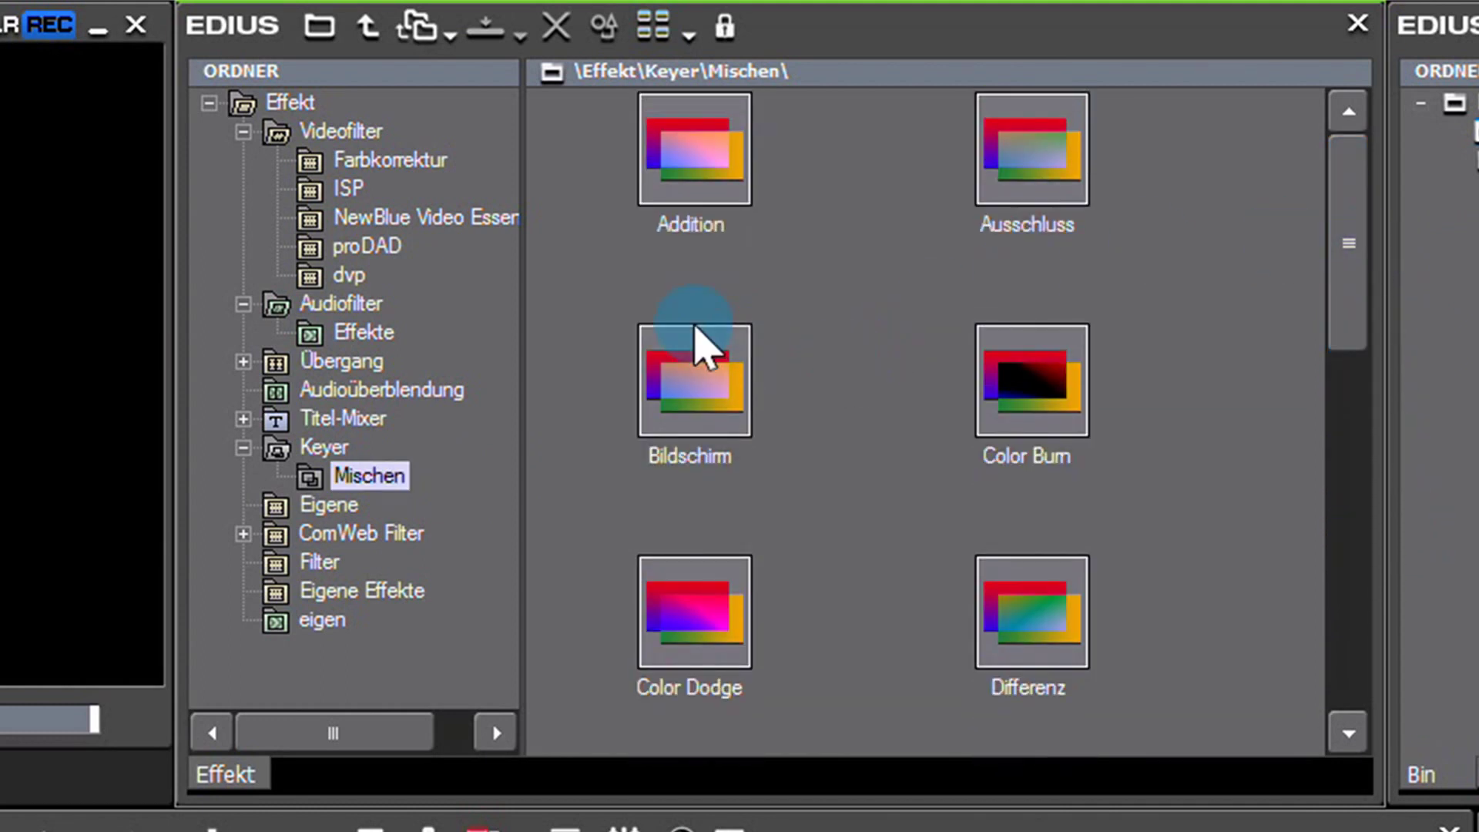
# Apply the Bildschirm blend mode to the mixer lane of the copied ship clip on track 2V
pyautogui.click(701, 401)
pyautogui.moveTo(696, 423); pyautogui.dragTo(690, 397)
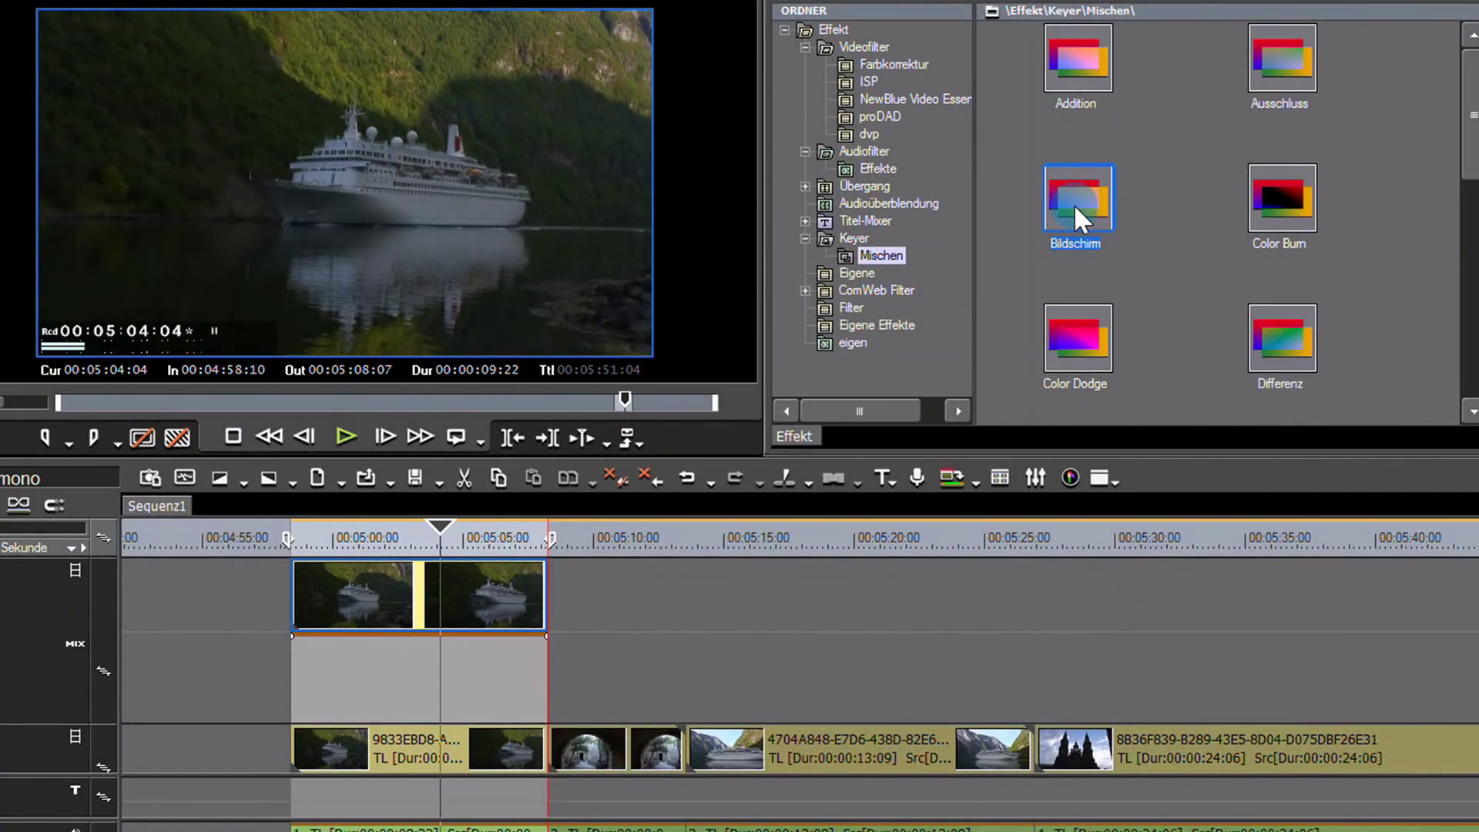
pyautogui.moveTo(1035, 222); pyautogui.dragTo(402, 624)
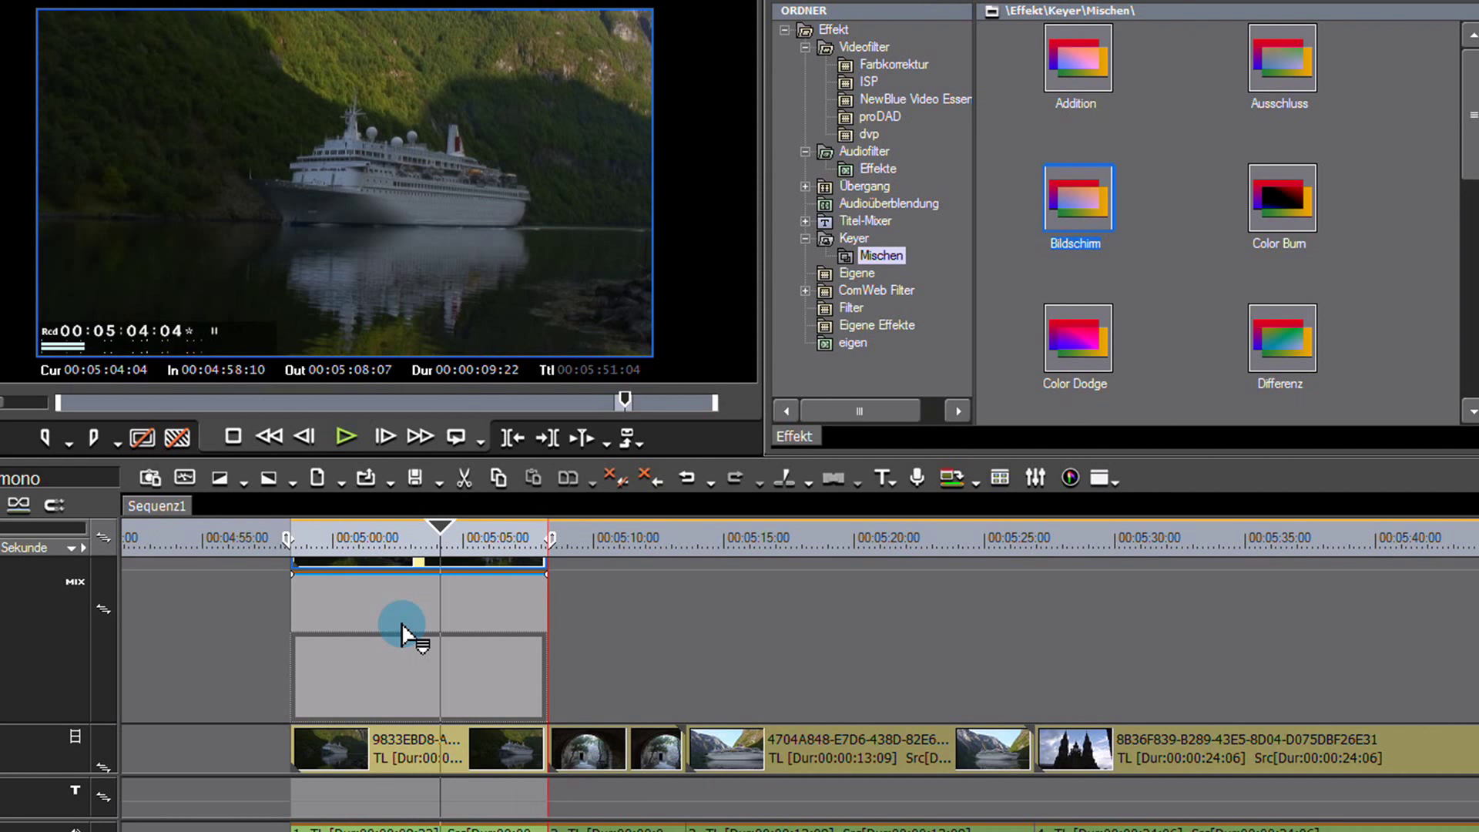
pyautogui.moveTo(403, 599); pyautogui.dragTo(404, 621)
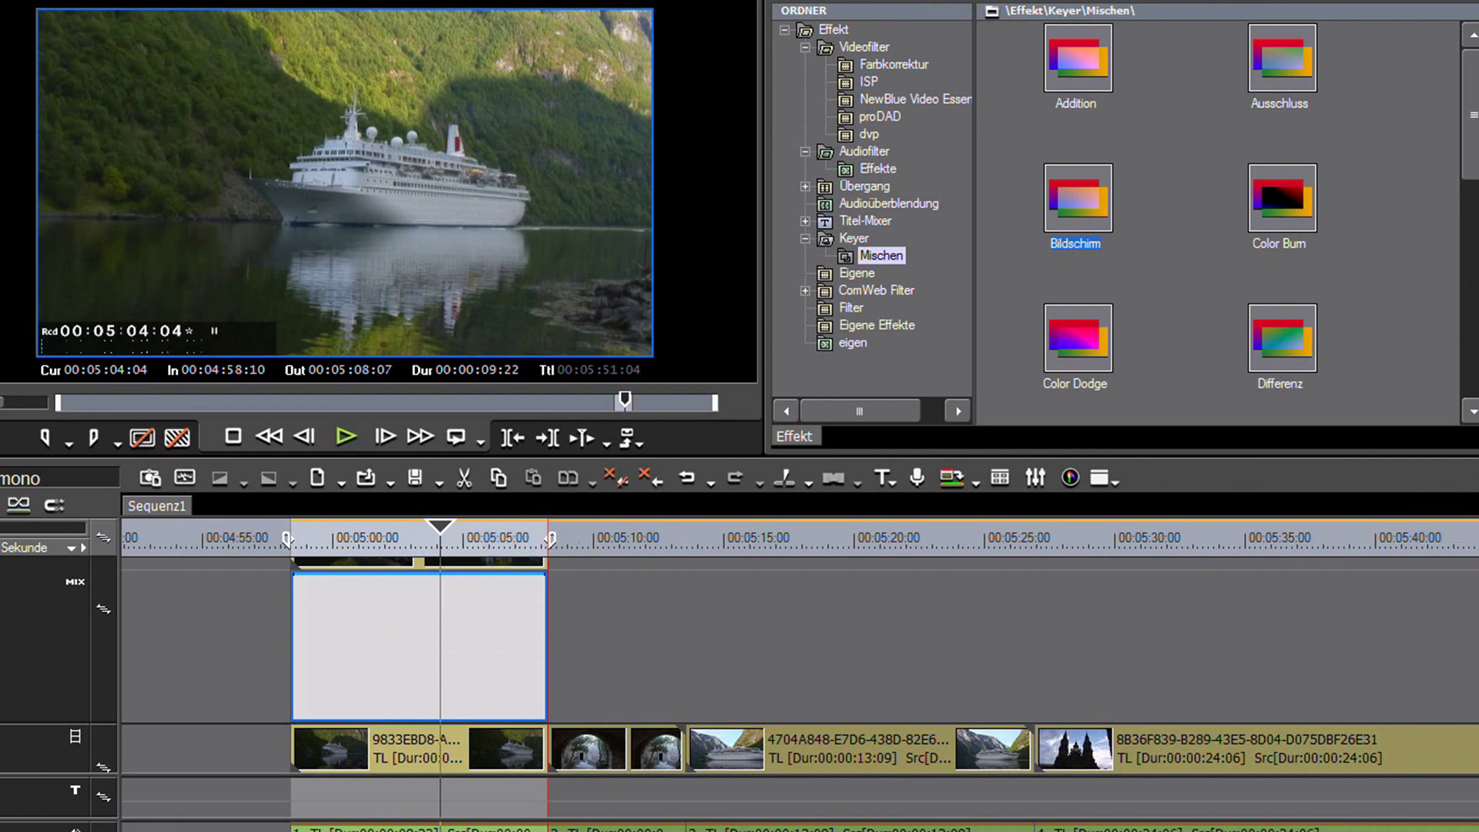
# Scrub to 00:05:02:10 and compare the shot before and after by switching track 2V's video off and on
pyautogui.moveTo(502, 539); pyautogui.dragTo(392, 557)
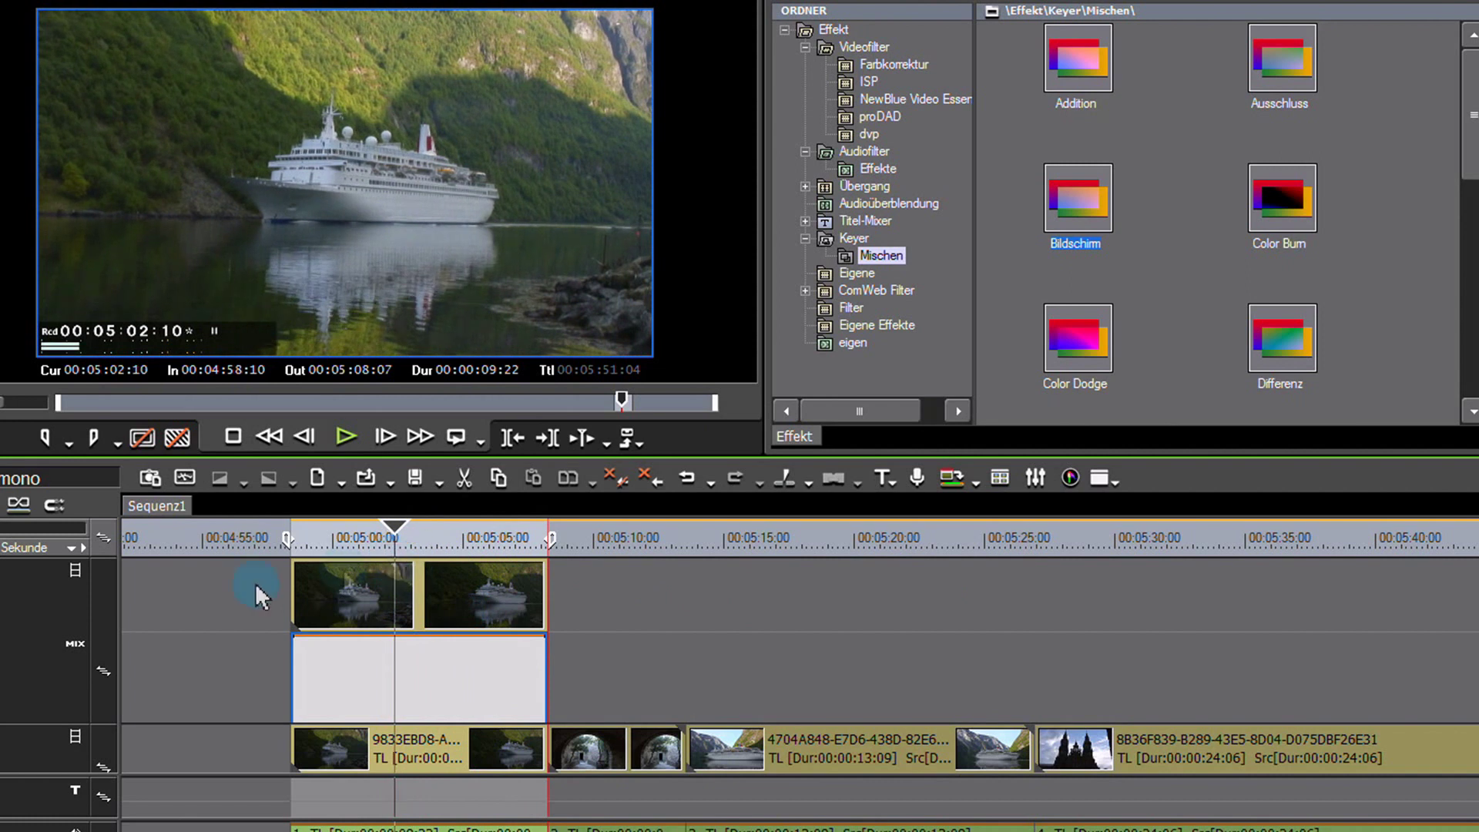
pyautogui.click(76, 570)
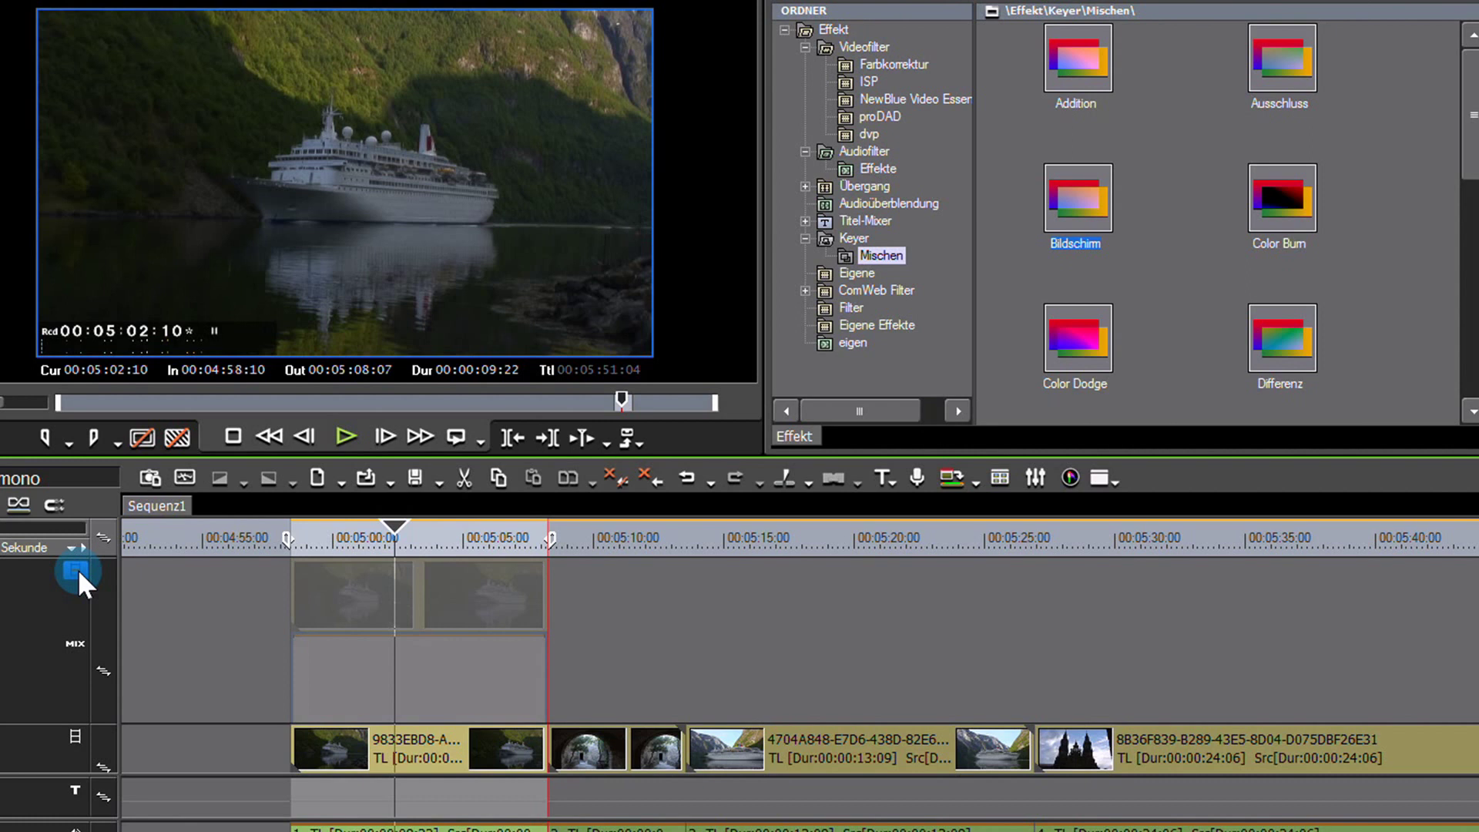
pyautogui.click(75, 570)
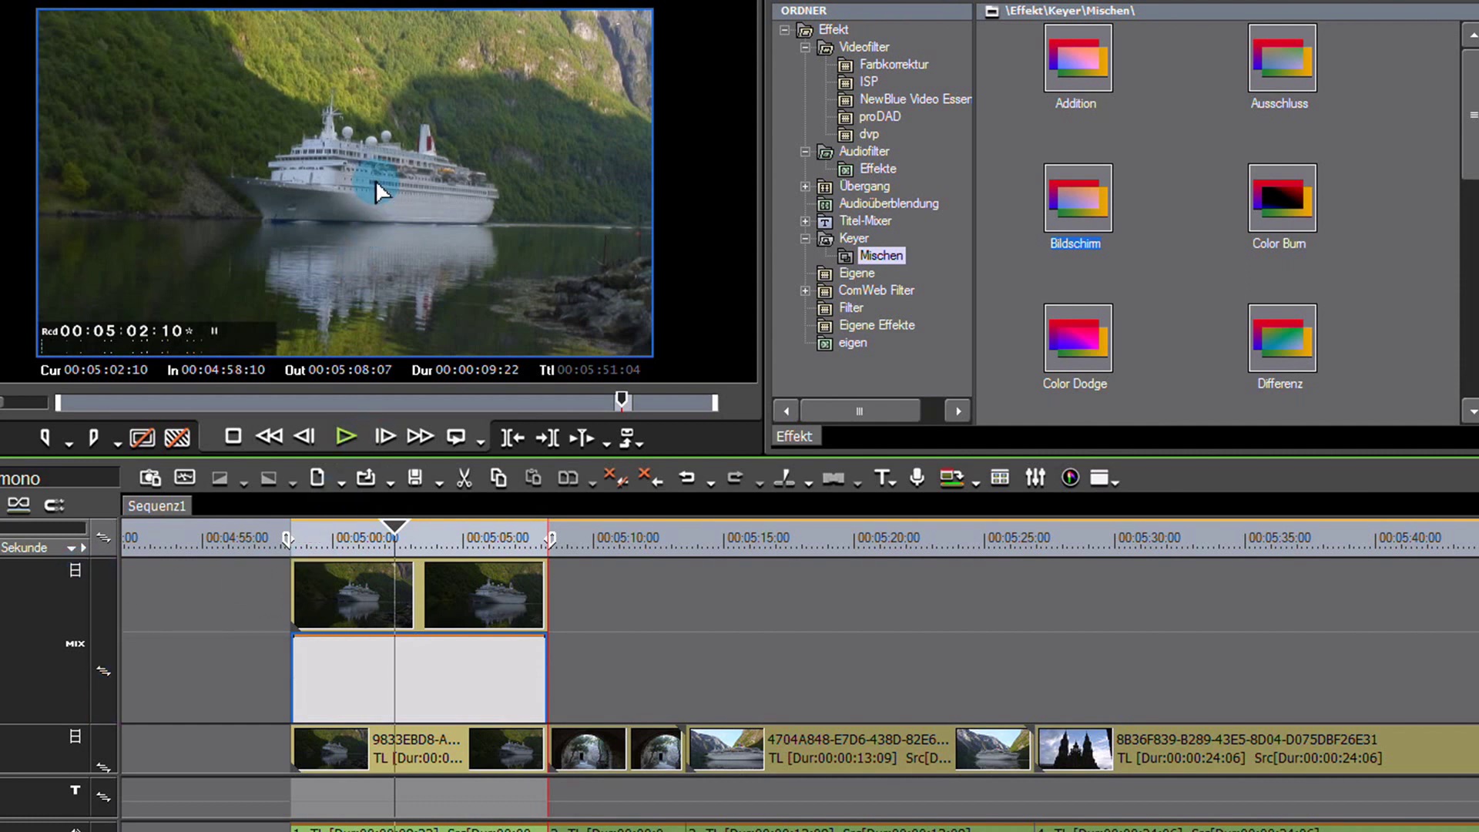
# Copy the cathedral clip from track 1VA to track 2V directly above the original and scrub to 00:05:33:02
pyautogui.moveTo(440, 608); pyautogui.dragTo(401, 690)
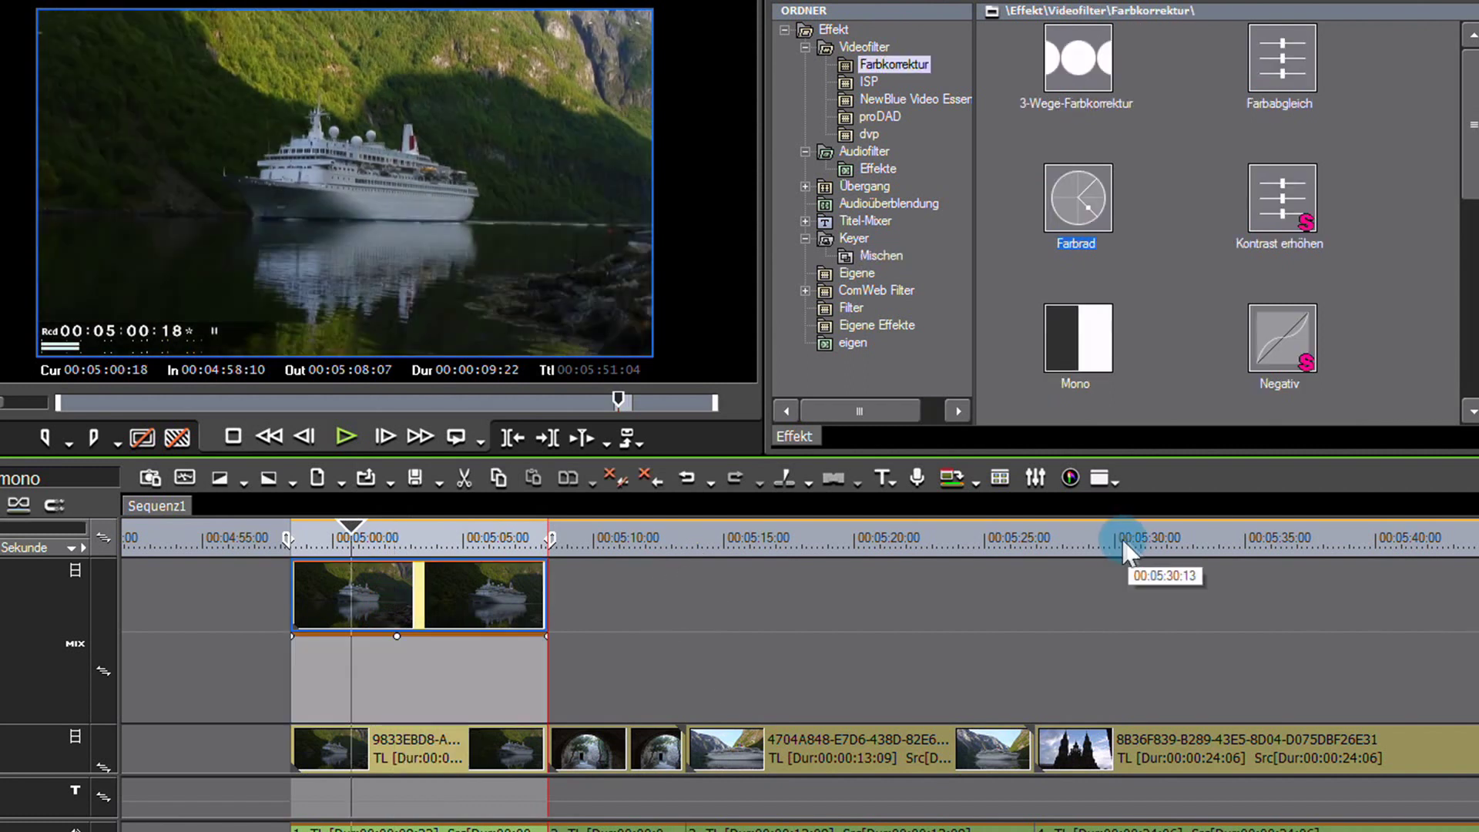
pyautogui.moveTo(1121, 538); pyautogui.dragTo(1145, 604)
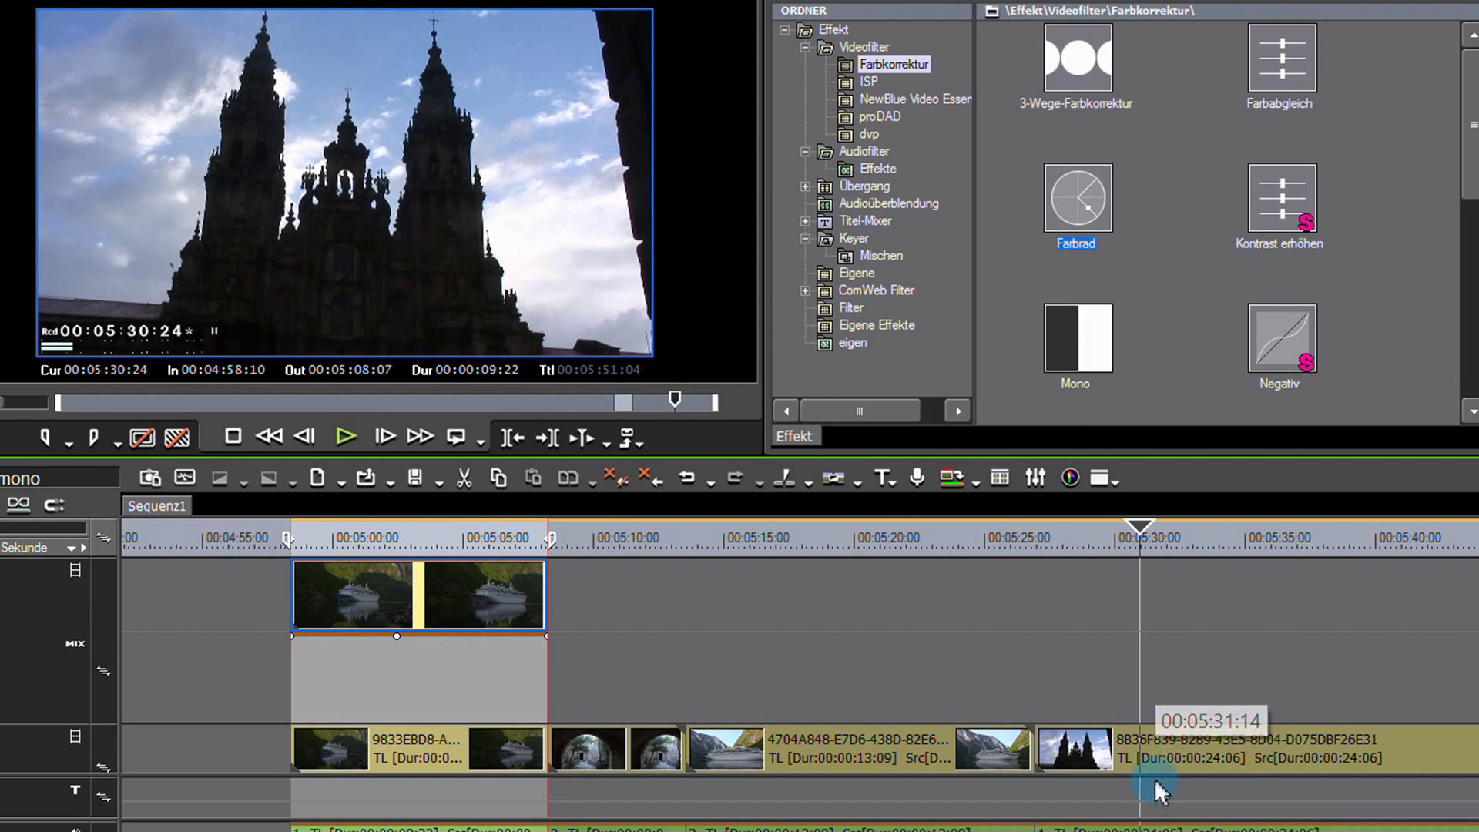
pyautogui.click(1144, 751)
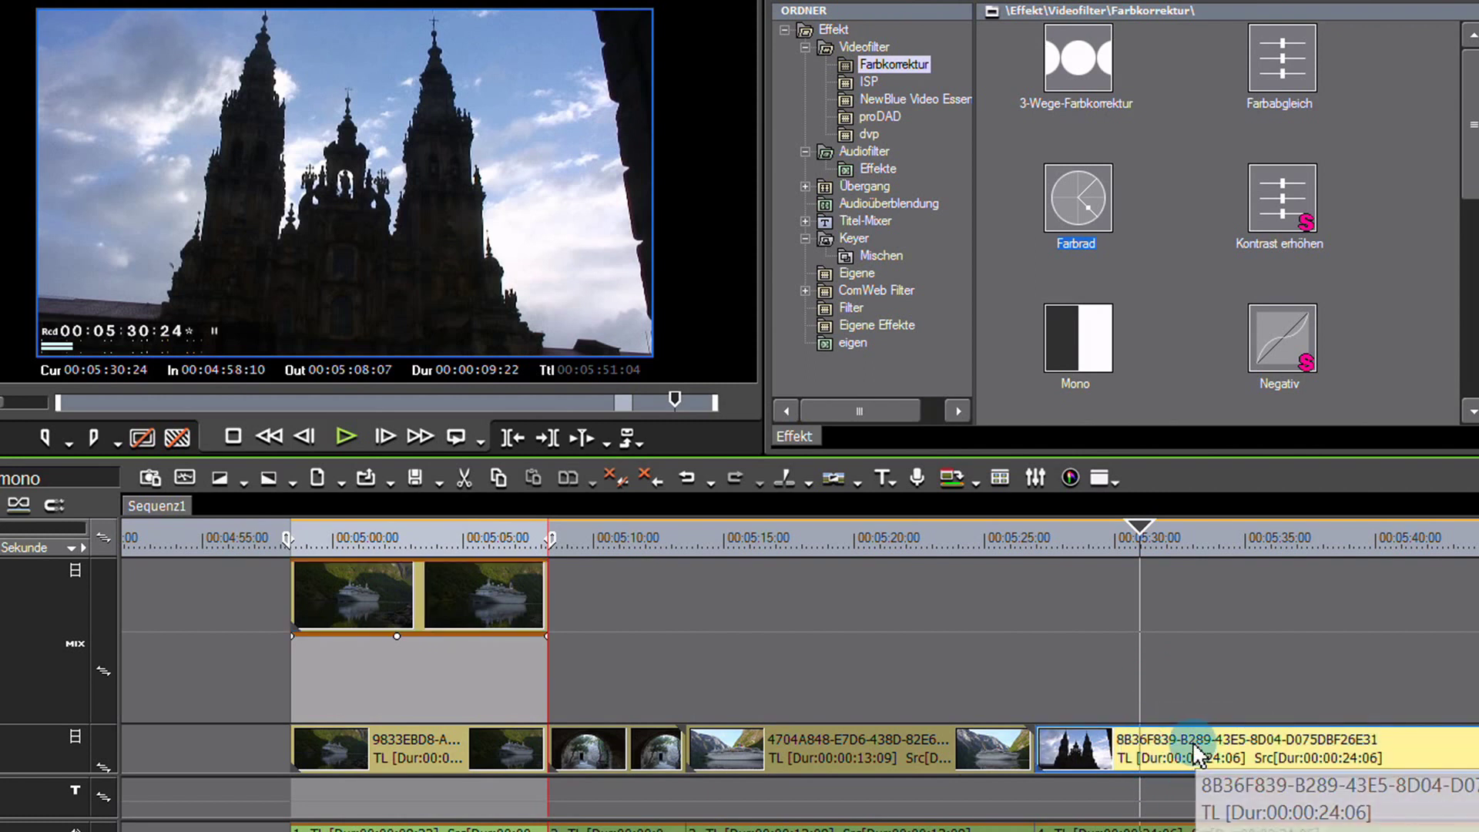
pyautogui.moveTo(1193, 753); pyautogui.dragTo(1204, 661)
pyautogui.press('ctrl')
pyautogui.click(1215, 542)
pyautogui.moveTo(1217, 546)
pyautogui.mouseDown()
pyautogui.moveTo(1080, 542)
pyautogui.moveTo(1194, 537)
pyautogui.mouseUp()
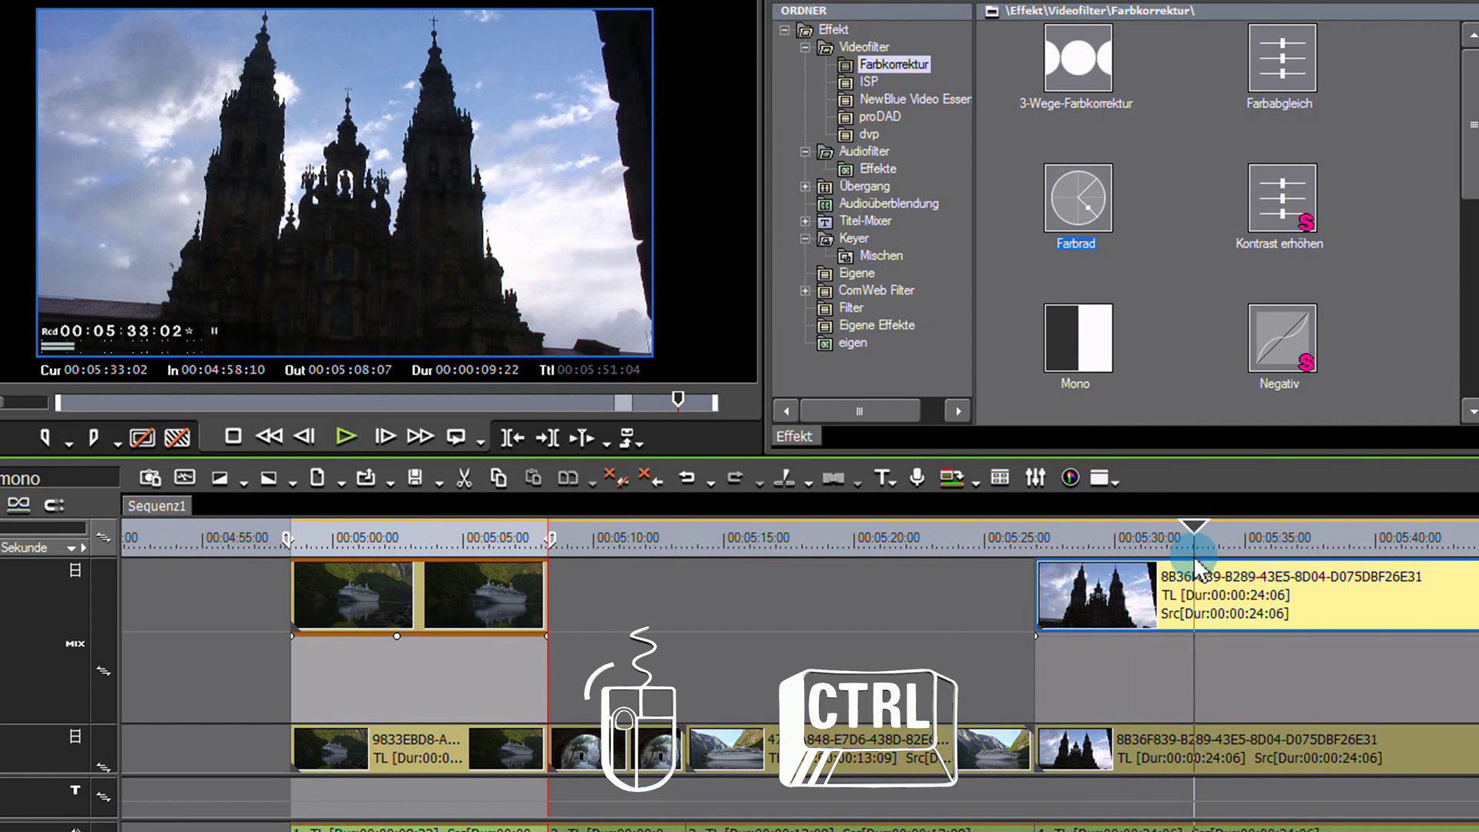
# Apply the Bildschirm blend mode from the Mischen folder to the mixer lane of the copied cathedral clip on track 2V
pyautogui.click(863, 255)
pyautogui.moveTo(1062, 197); pyautogui.dragTo(1260, 680)
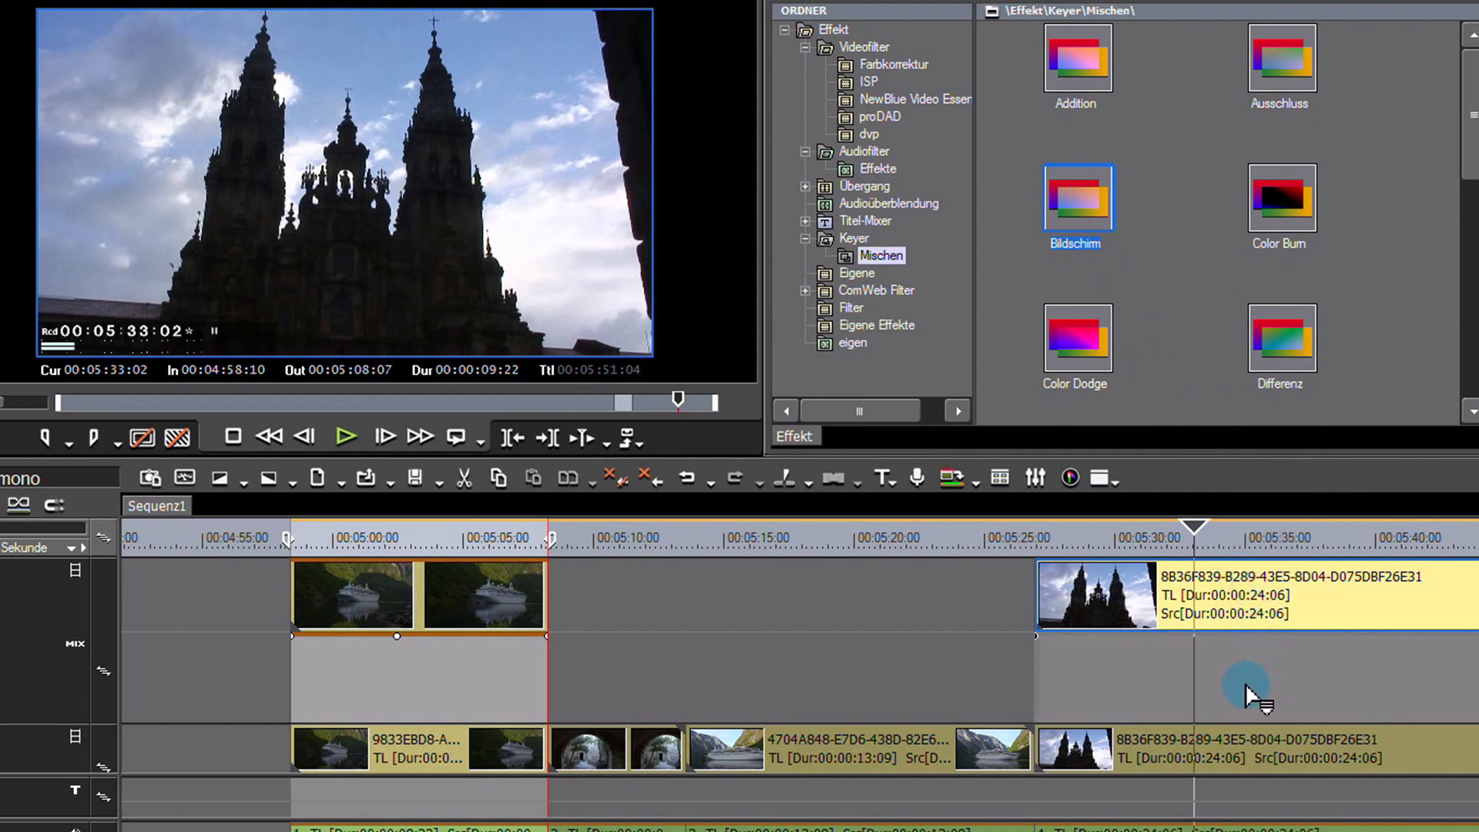
pyautogui.moveTo(1245, 682); pyautogui.dragTo(1204, 690)
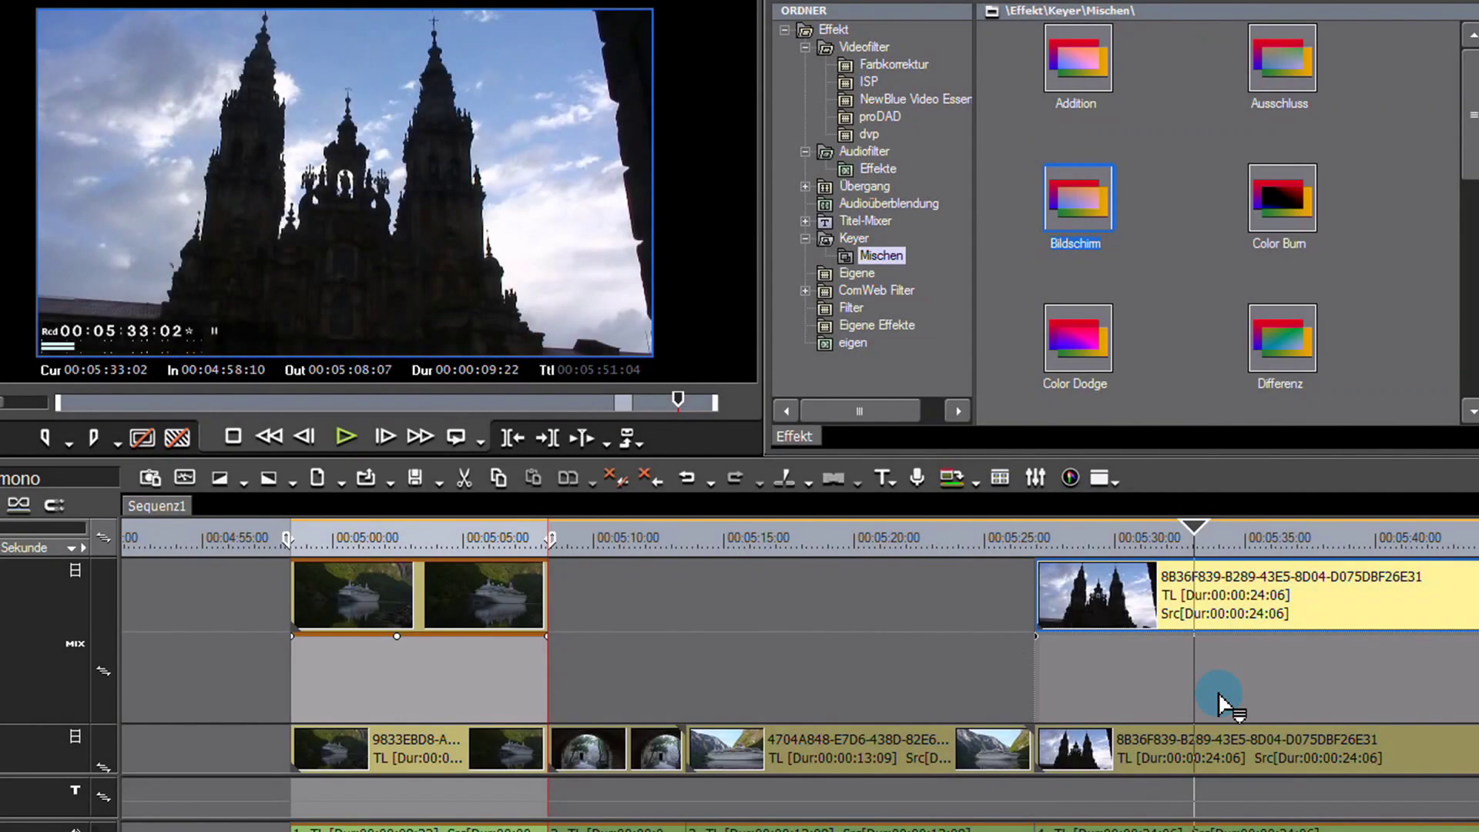
pyautogui.moveTo(1218, 692); pyautogui.dragTo(1218, 692)
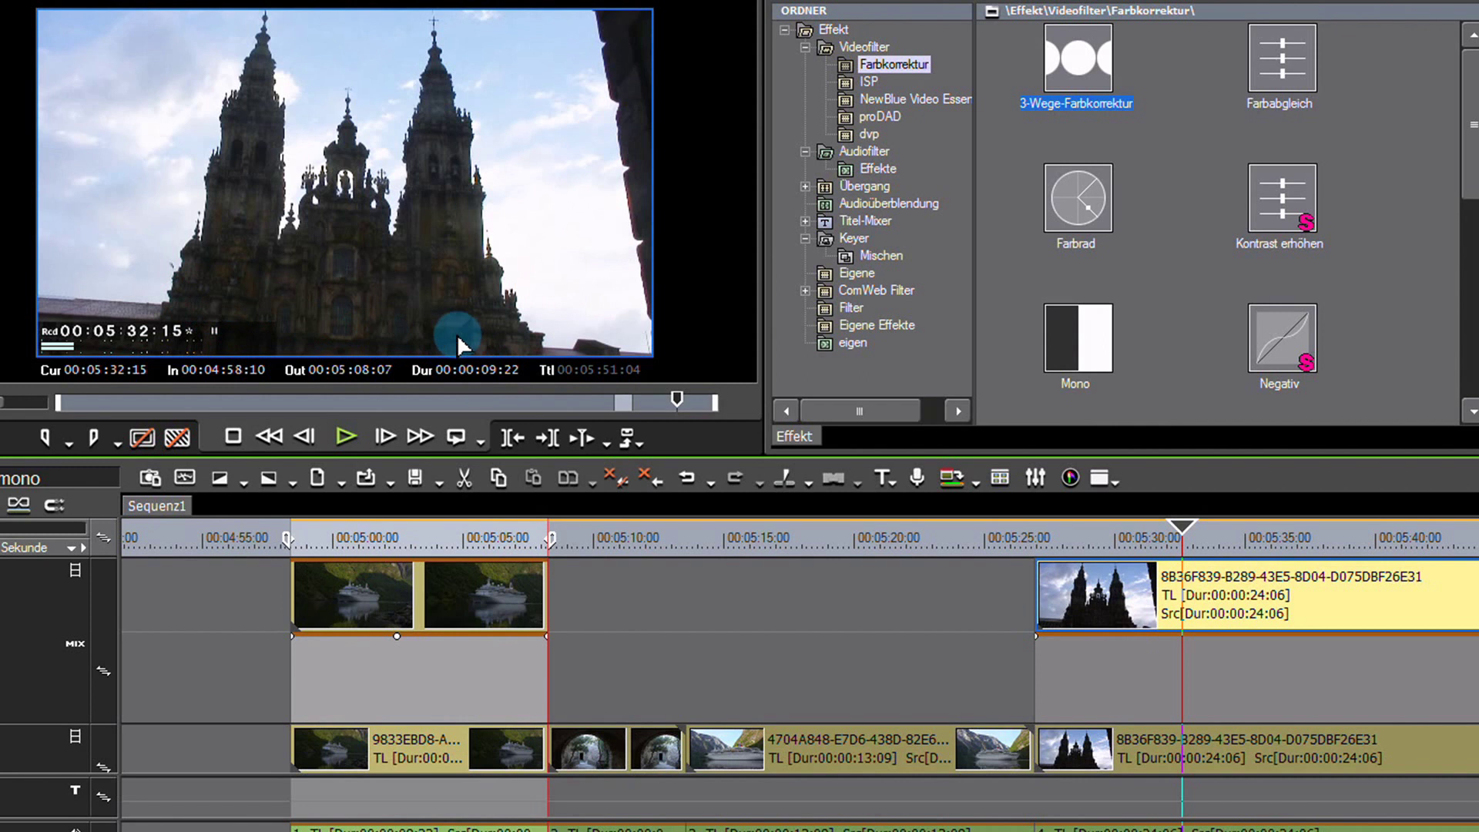
# Compare the cathedral shot at 00:05:32:15 before and after by switching track 2V's video off and on repeatedly
pyautogui.click(75, 570)
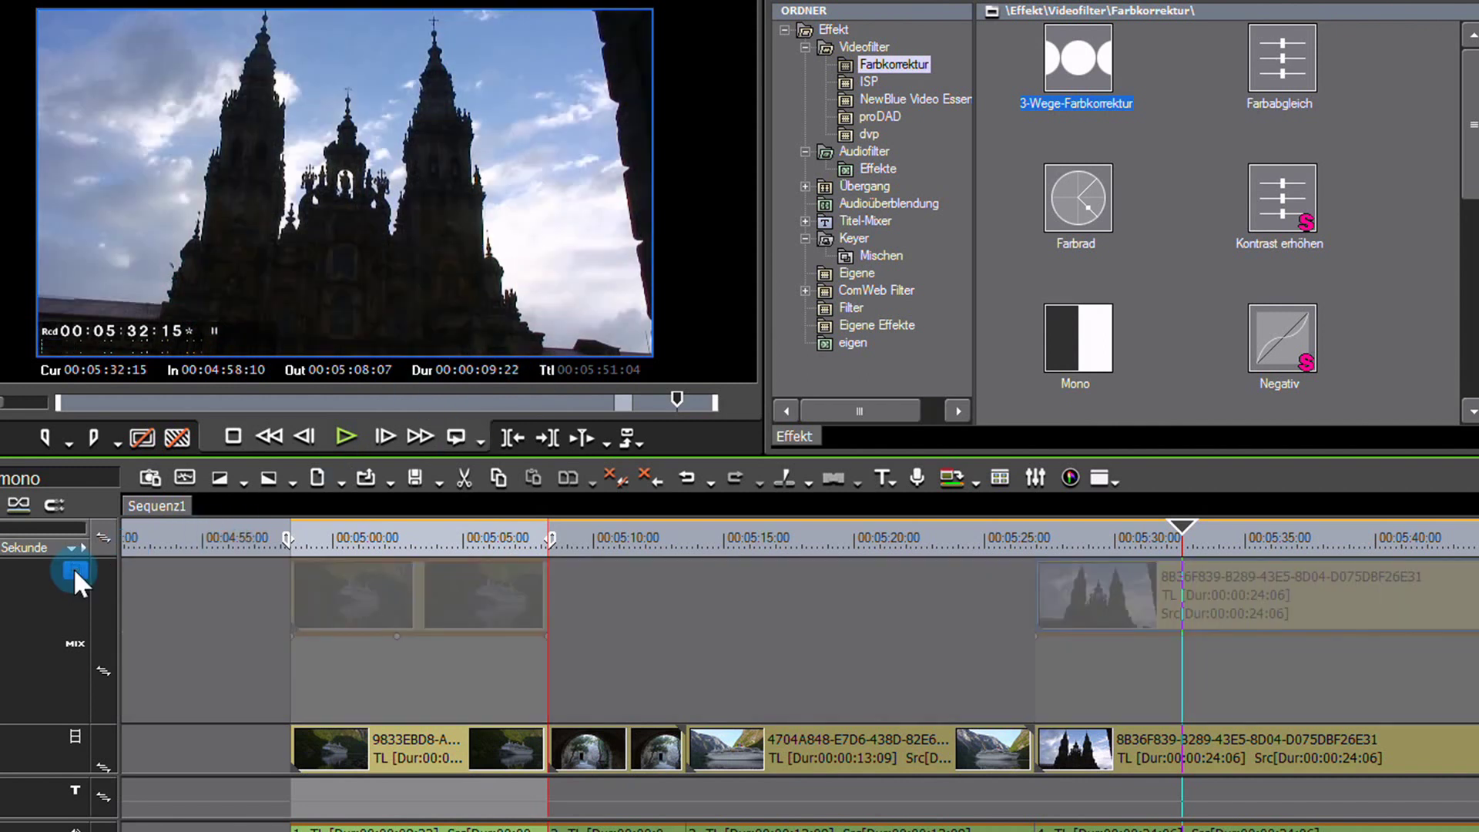
pyautogui.click(74, 568)
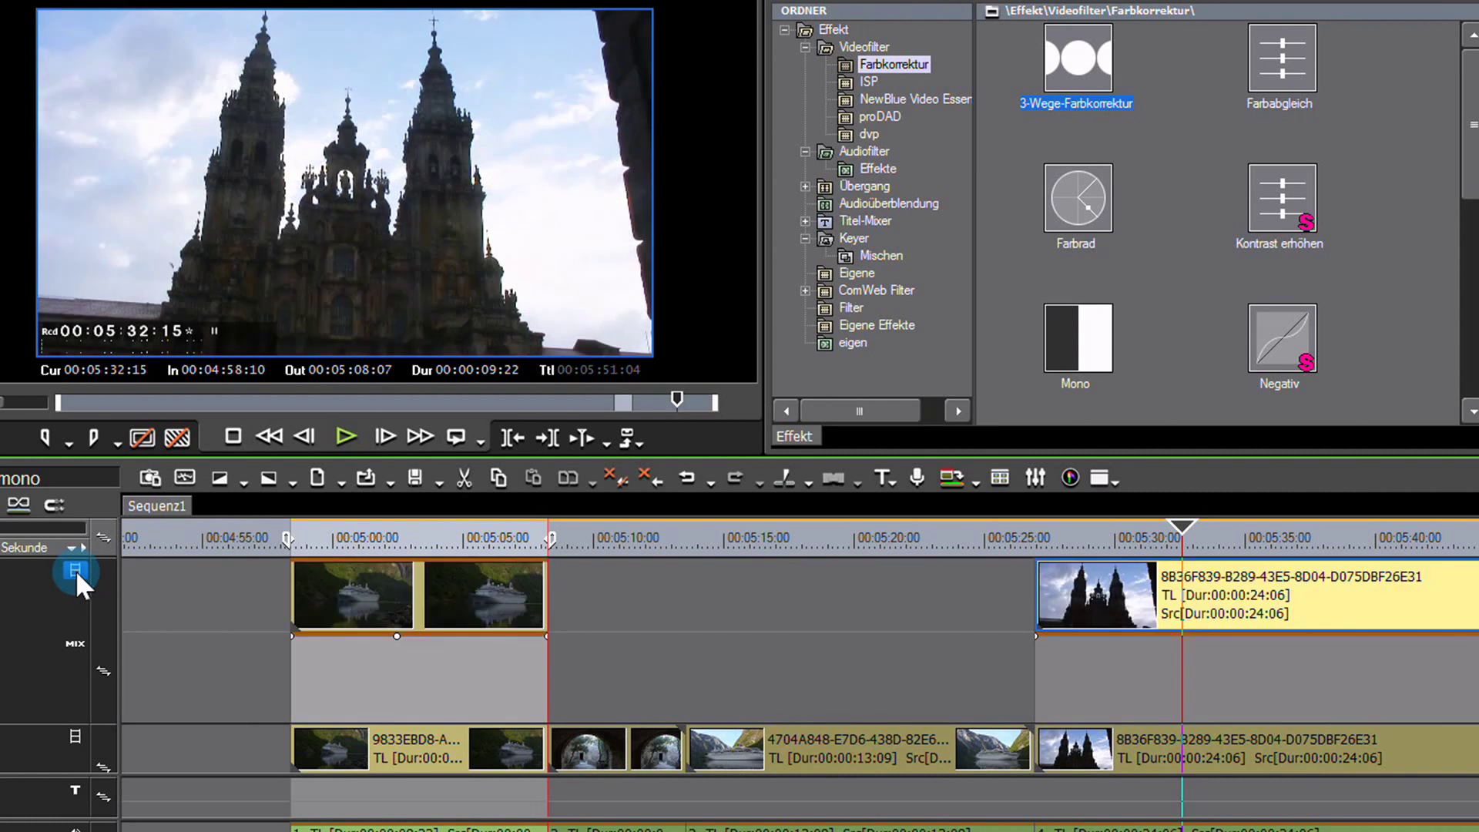
pyautogui.click(75, 570)
pyautogui.click(76, 570)
pyautogui.click(76, 569)
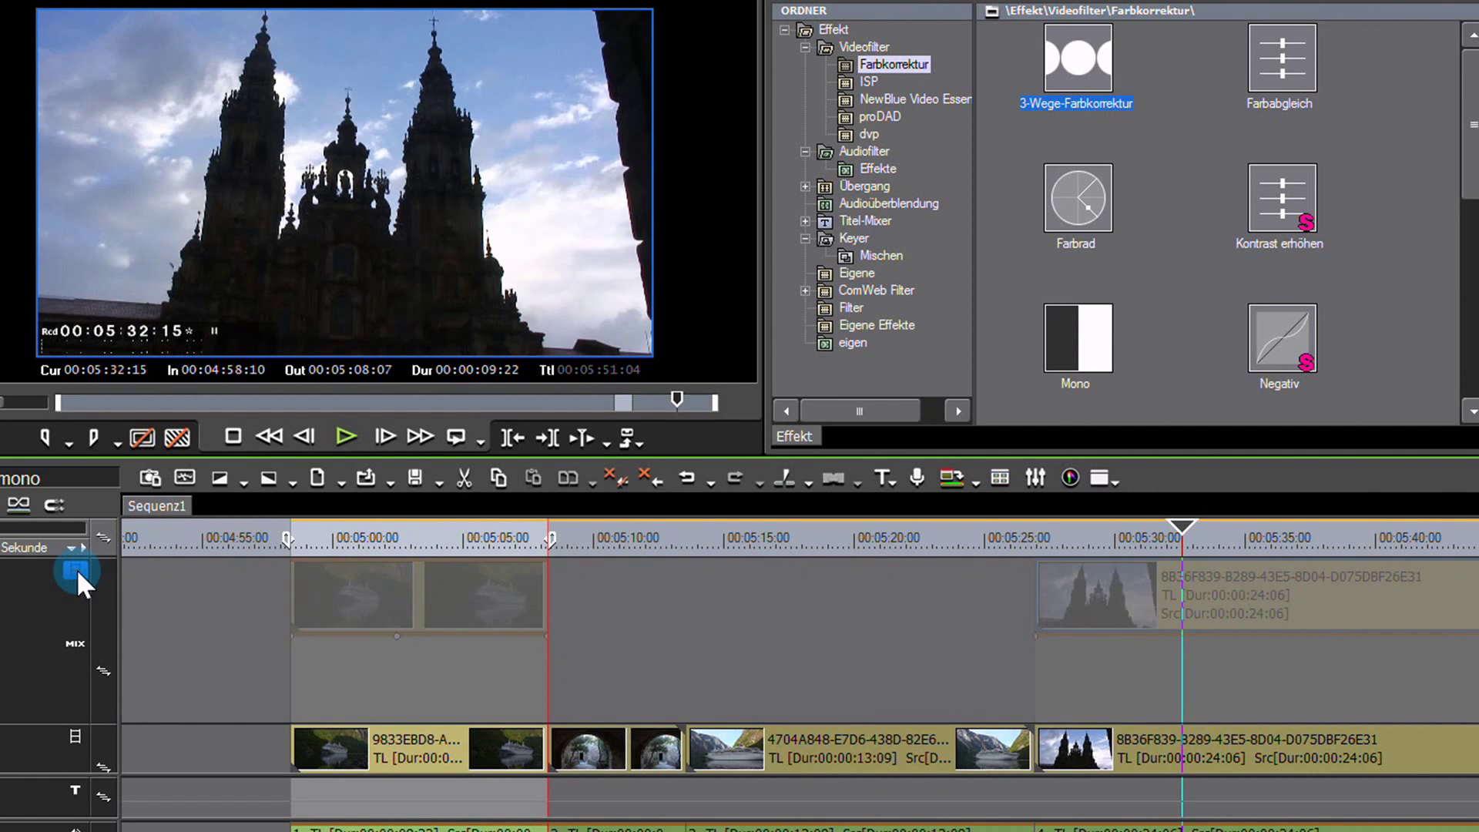
pyautogui.click(76, 568)
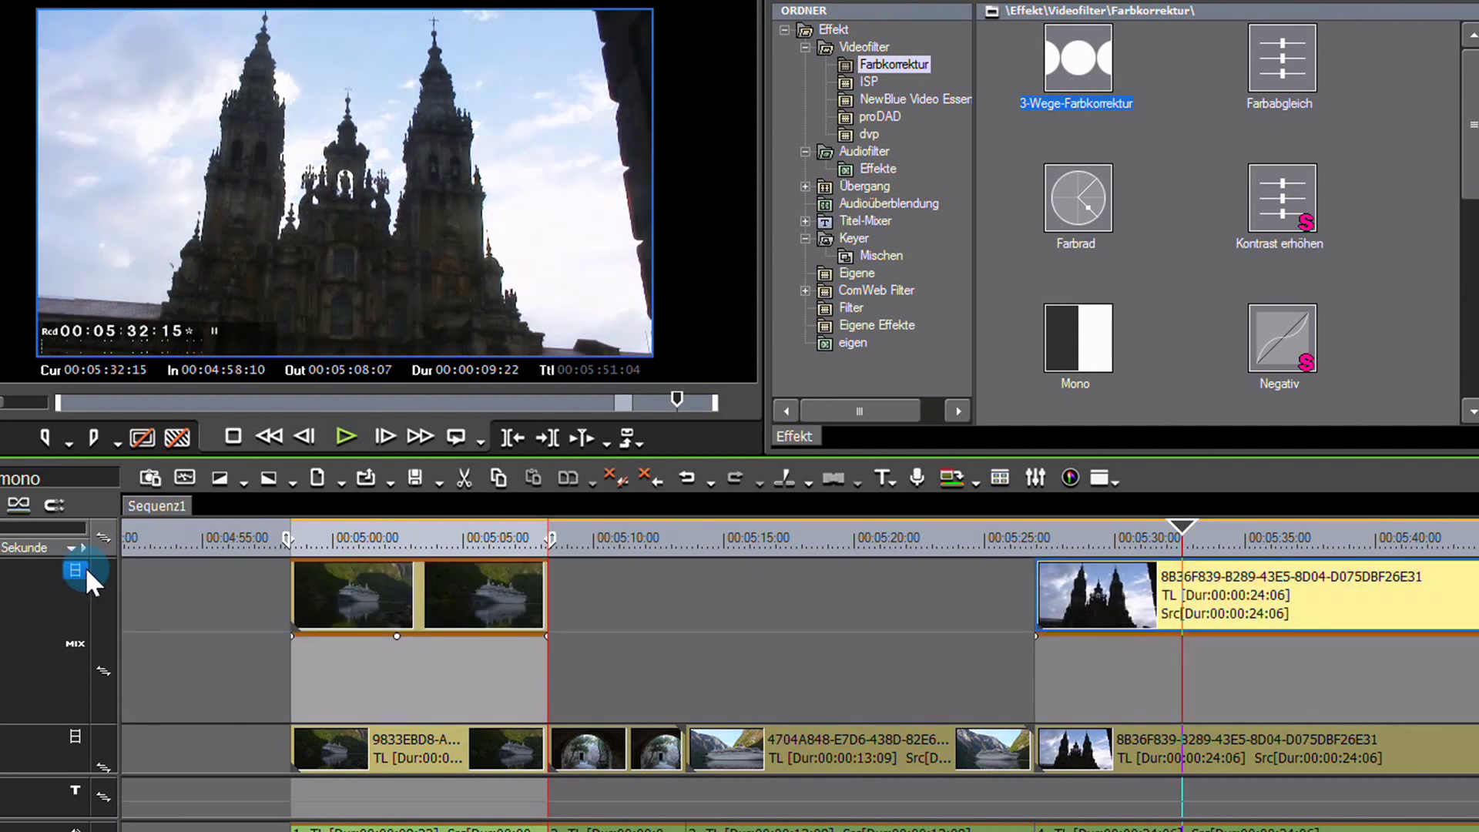
# Apply the 3-Wege-Farbkorrektur filter to the cathedral copy on track 2V and set its Weißabgleich contrast to -16,0
pyautogui.click(1124, 71)
pyautogui.moveTo(1128, 77); pyautogui.dragTo(1177, 598)
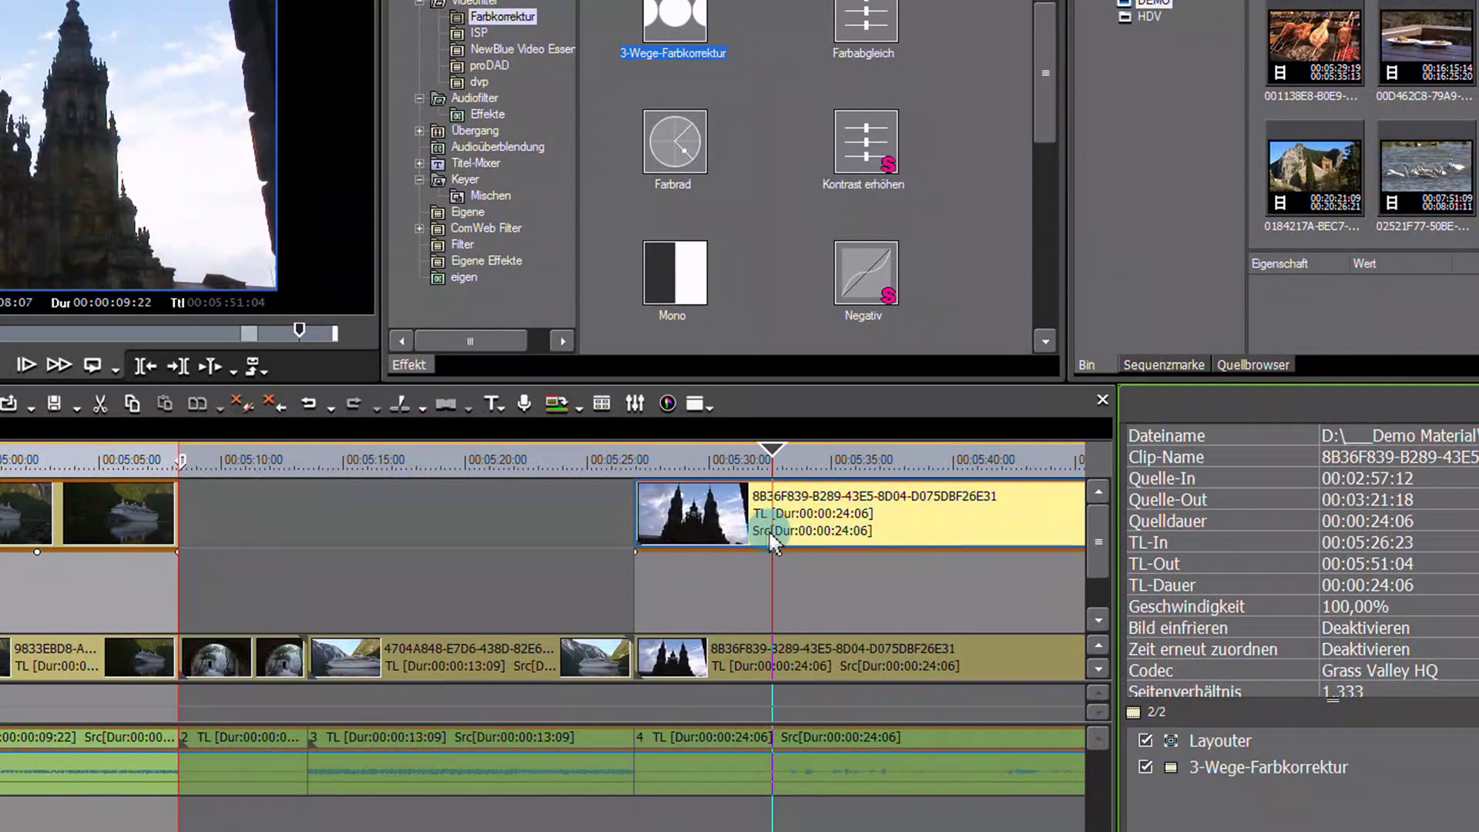
pyautogui.doubleClick(1264, 766)
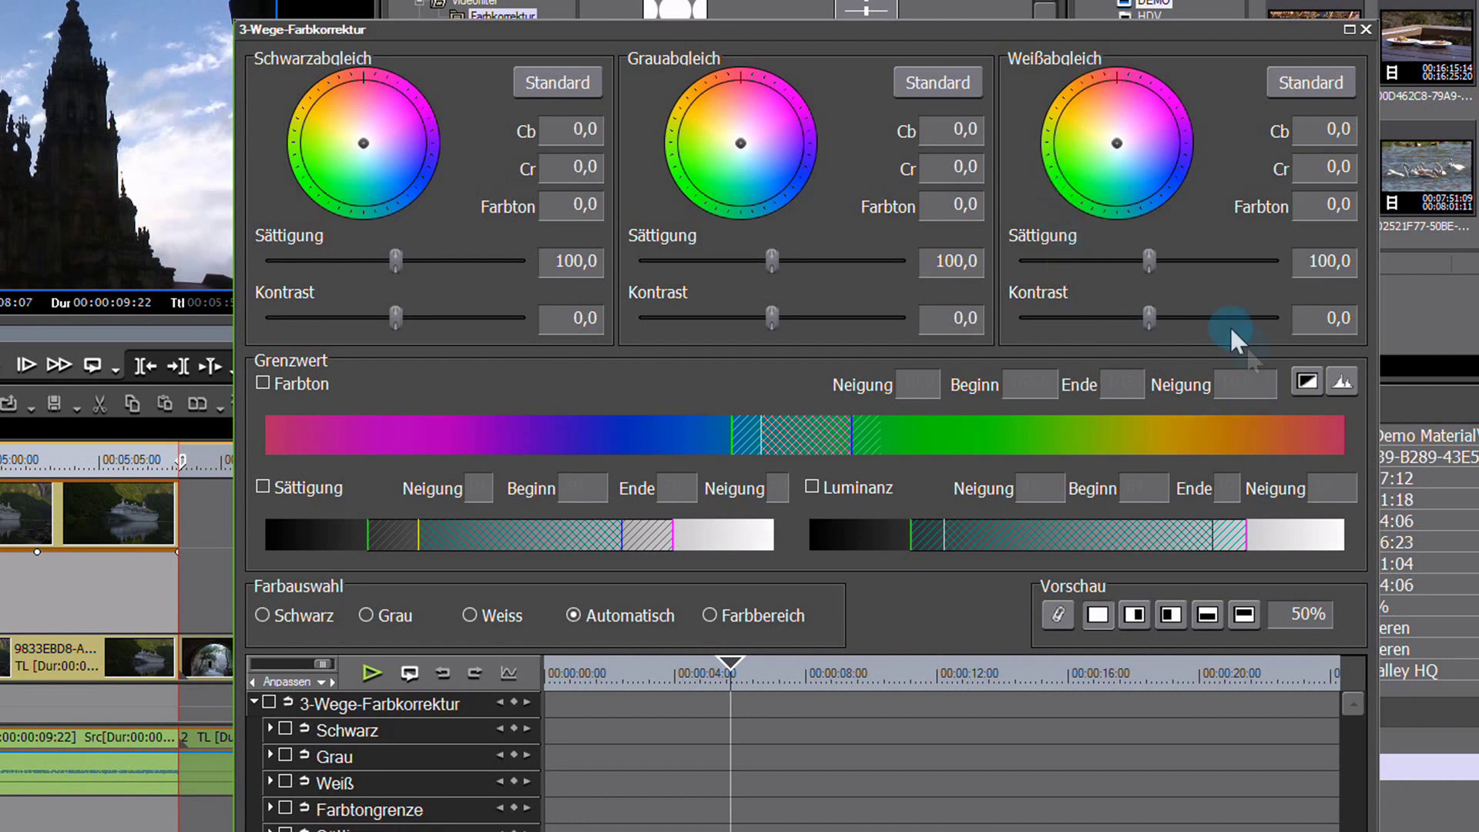
pyautogui.moveTo(1147, 318); pyautogui.dragTo(977, 353)
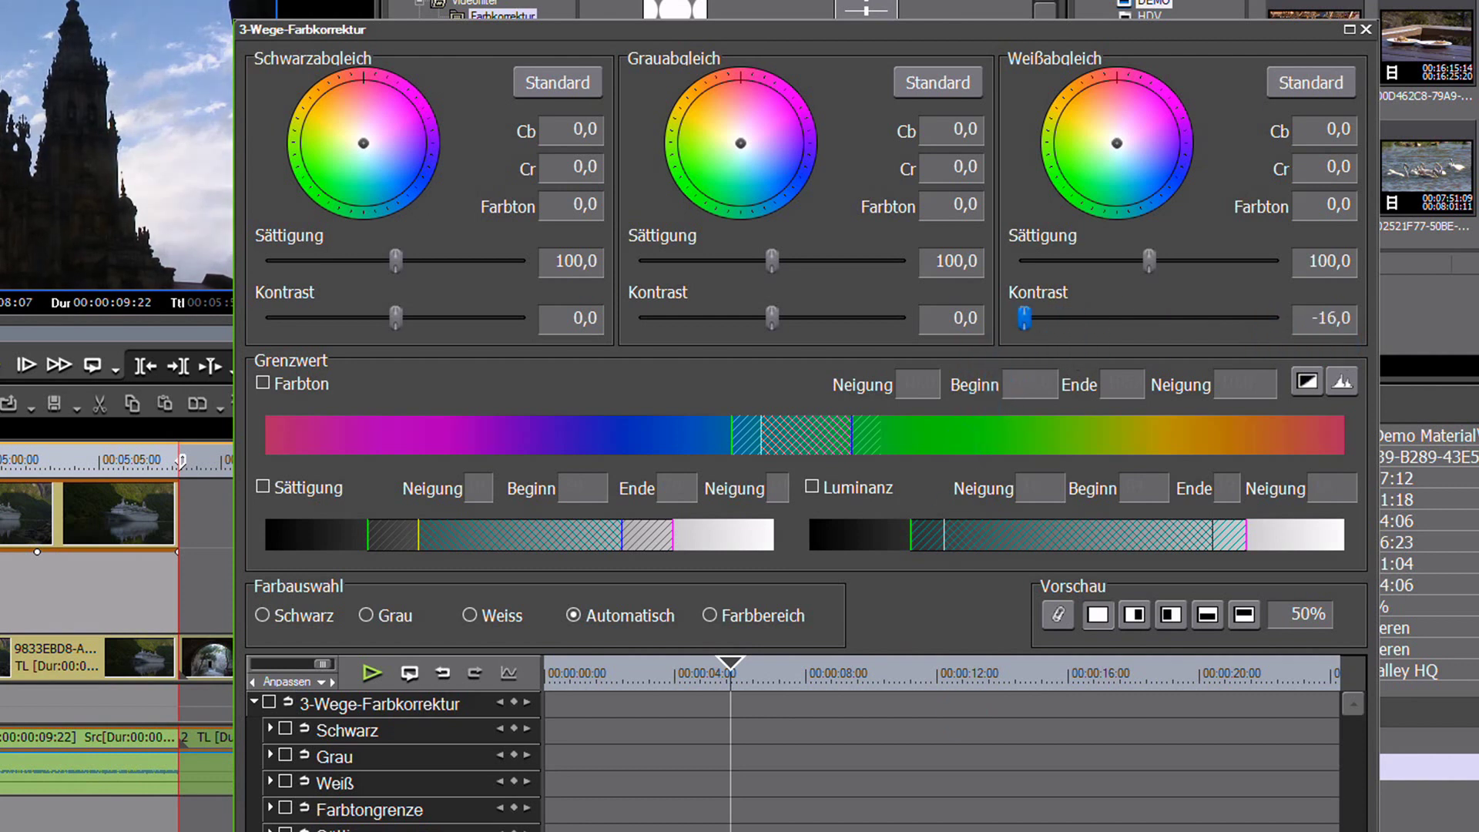
pyautogui.press('Return')
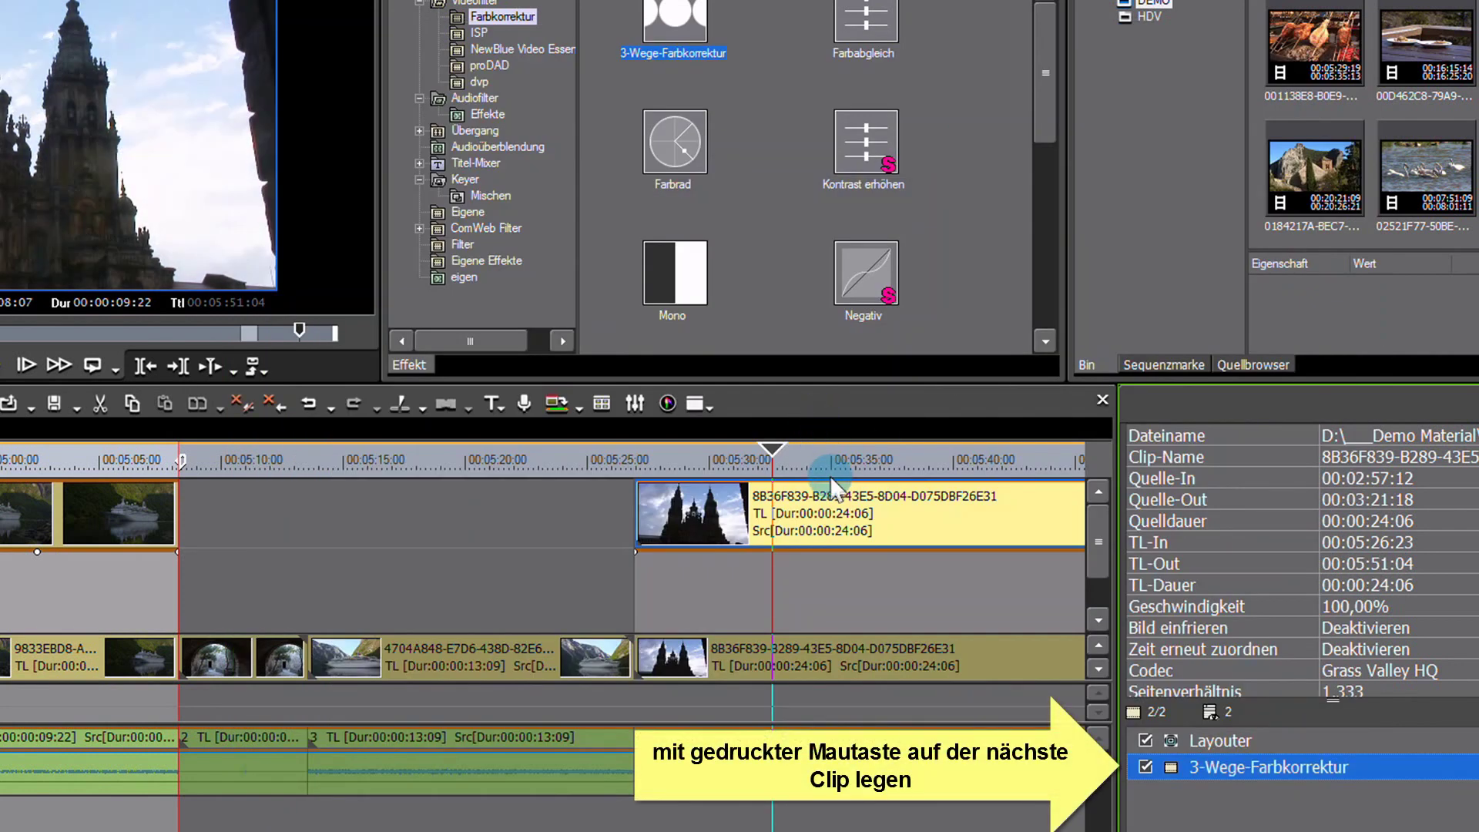
# Copy the adjusted 3-Wege-Farbkorrektur filter onto the original cathedral clip on track 1VA and scrub through the shot to 00:05:30:11
pyautogui.moveTo(1210, 770); pyautogui.dragTo(904, 659)
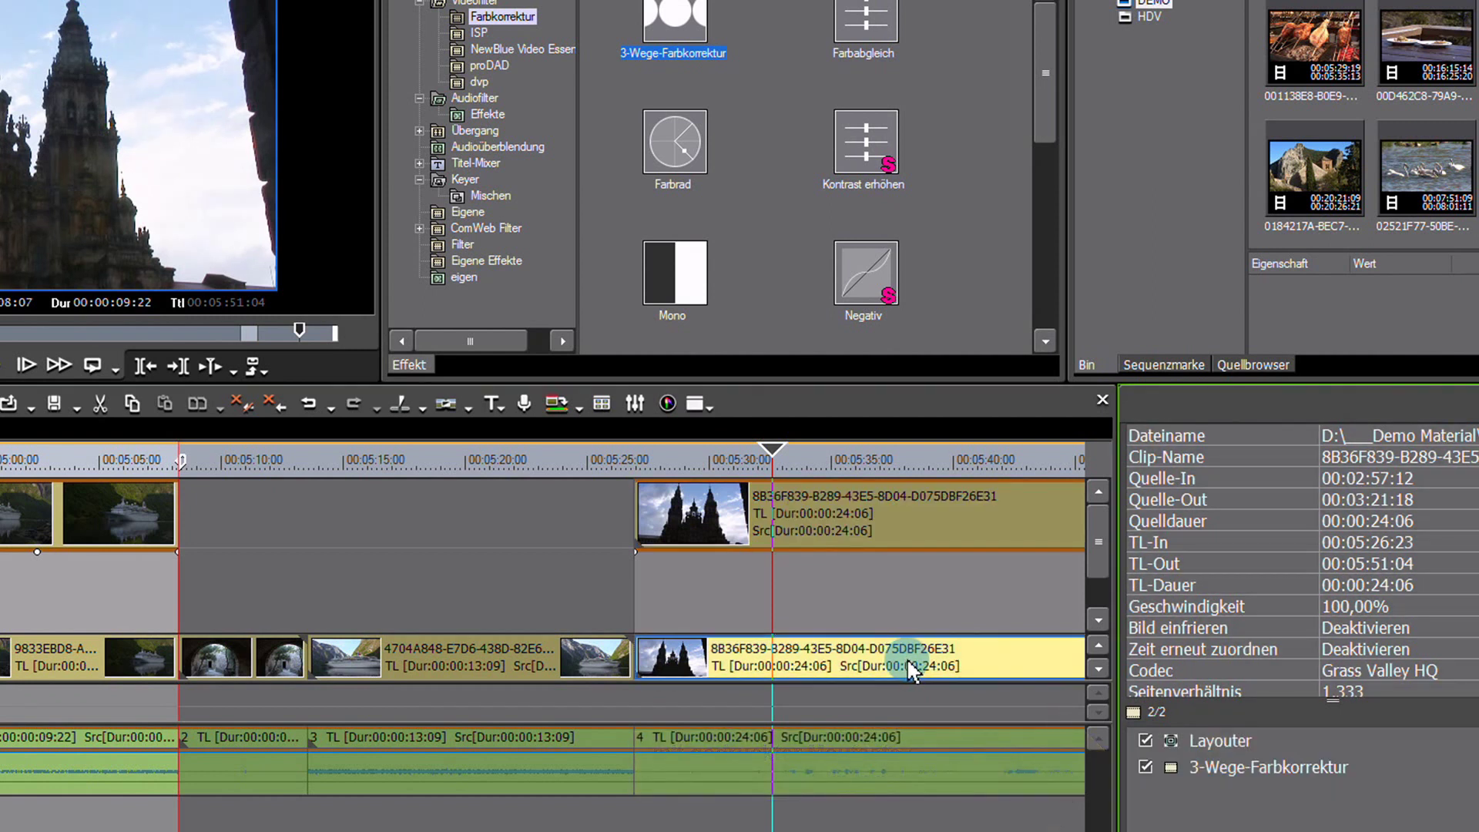
pyautogui.moveTo(773, 461); pyautogui.dragTo(807, 477)
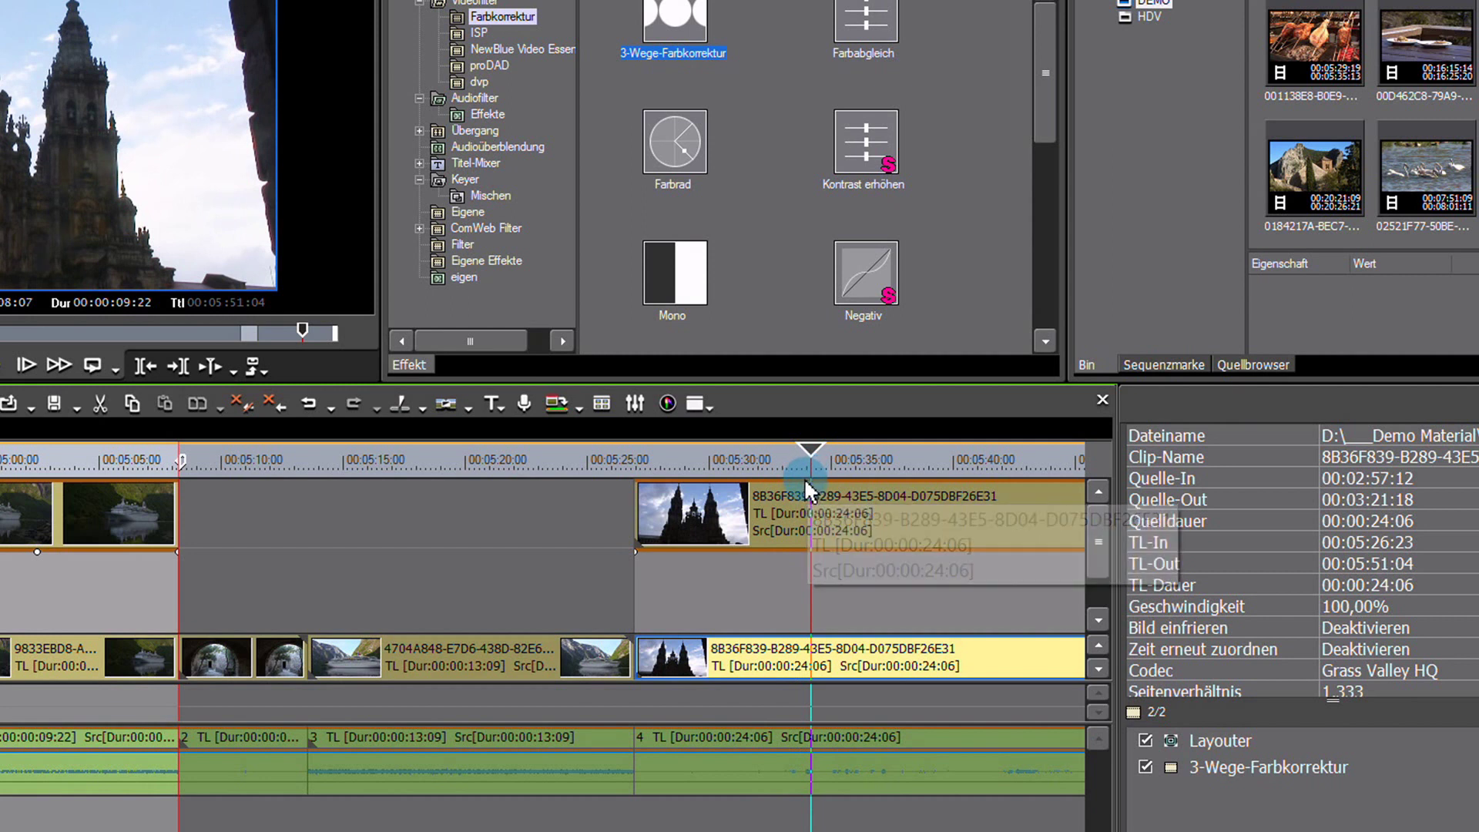
pyautogui.moveTo(810, 455); pyautogui.dragTo(718, 484)
pyautogui.click(591, 629)
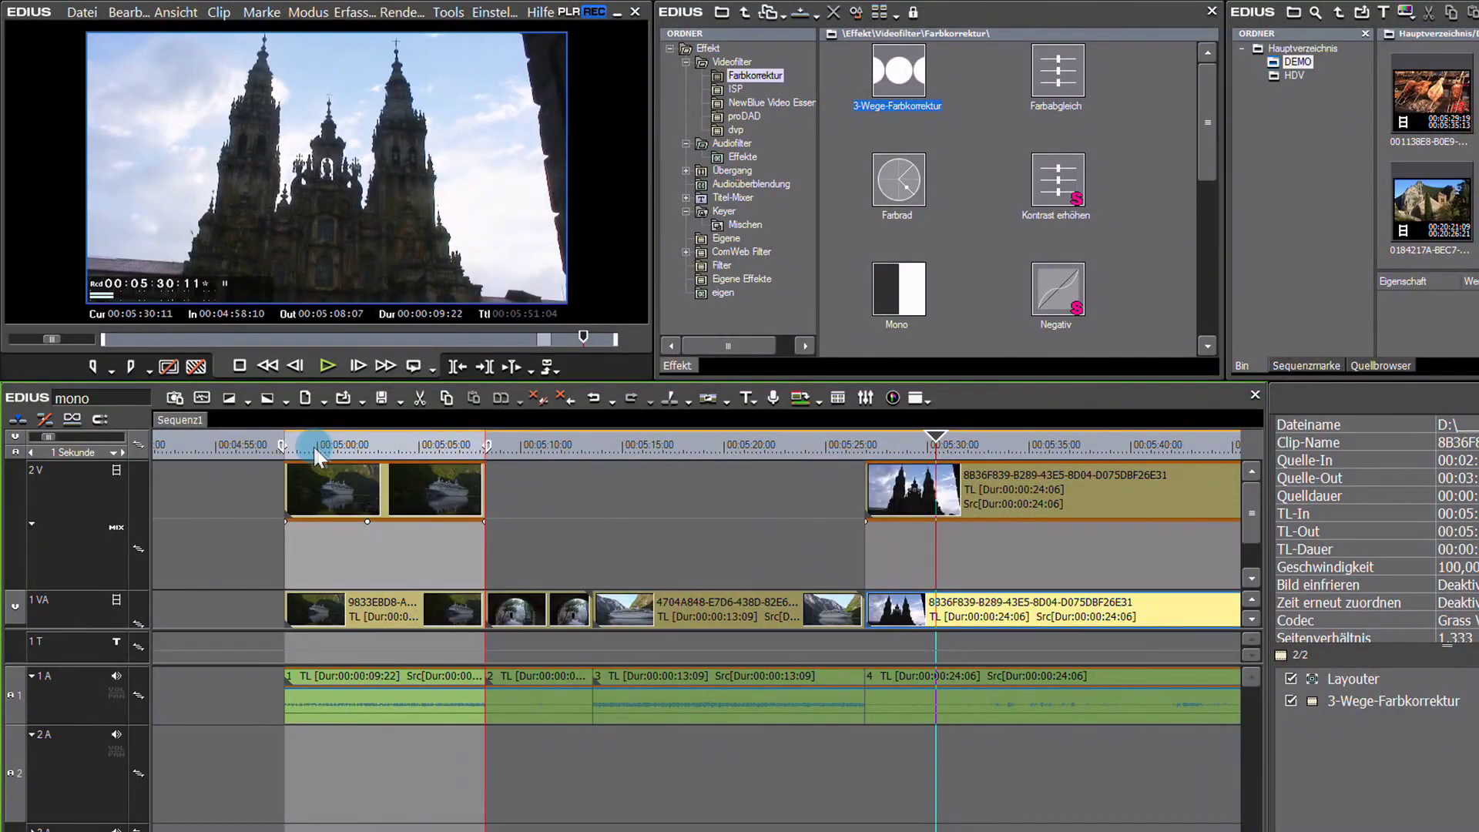
# Compare the ship shot at 00:05:00:17 with track 2V's video off and on, and return to the cathedral at 00:05:30:00
pyautogui.click(266, 446)
pyautogui.moveTo(308, 446); pyautogui.dragTo(393, 459)
pyautogui.moveTo(354, 459); pyautogui.dragTo(331, 461)
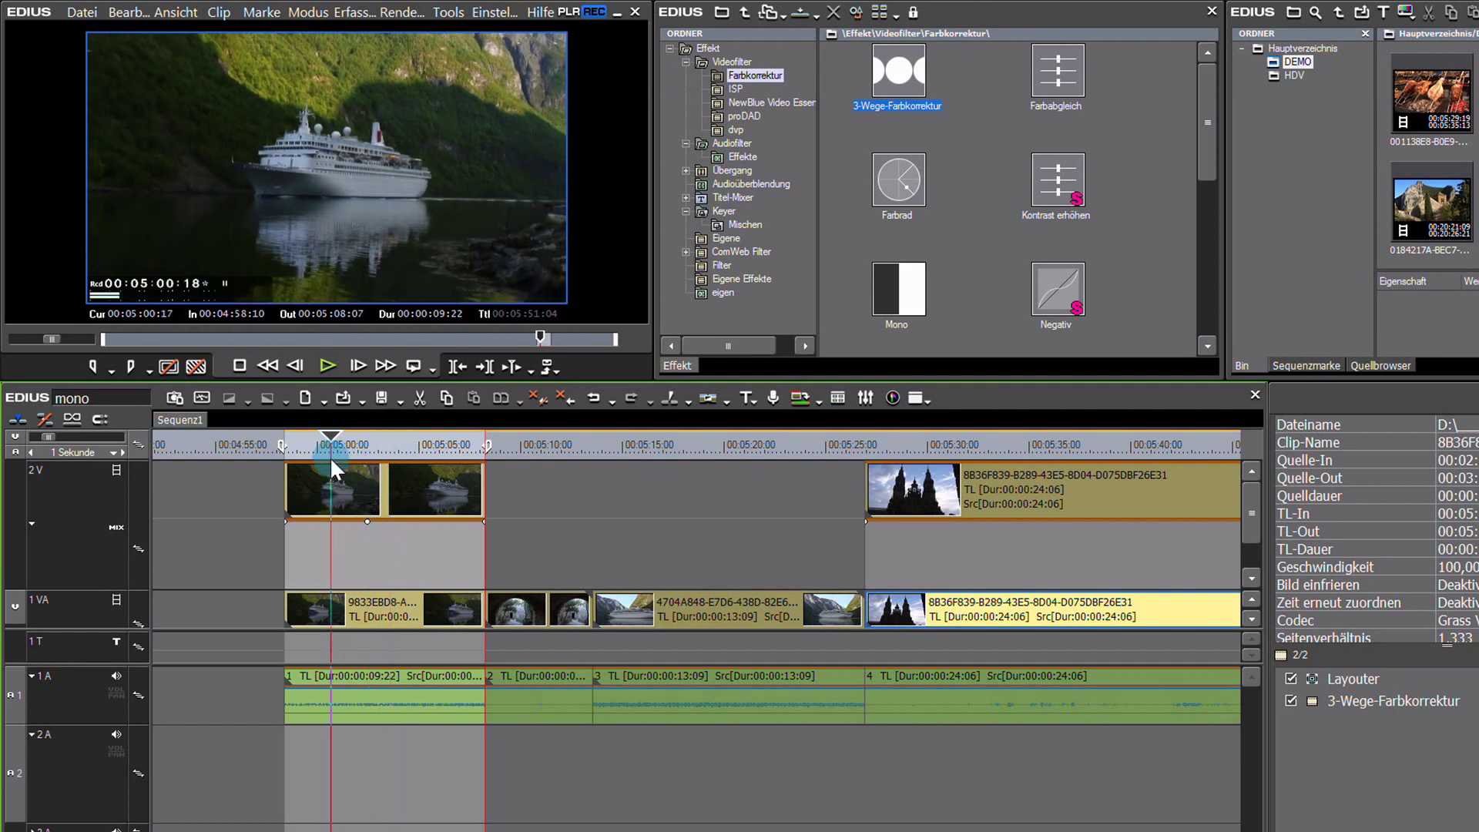
pyautogui.click(116, 470)
pyautogui.click(116, 471)
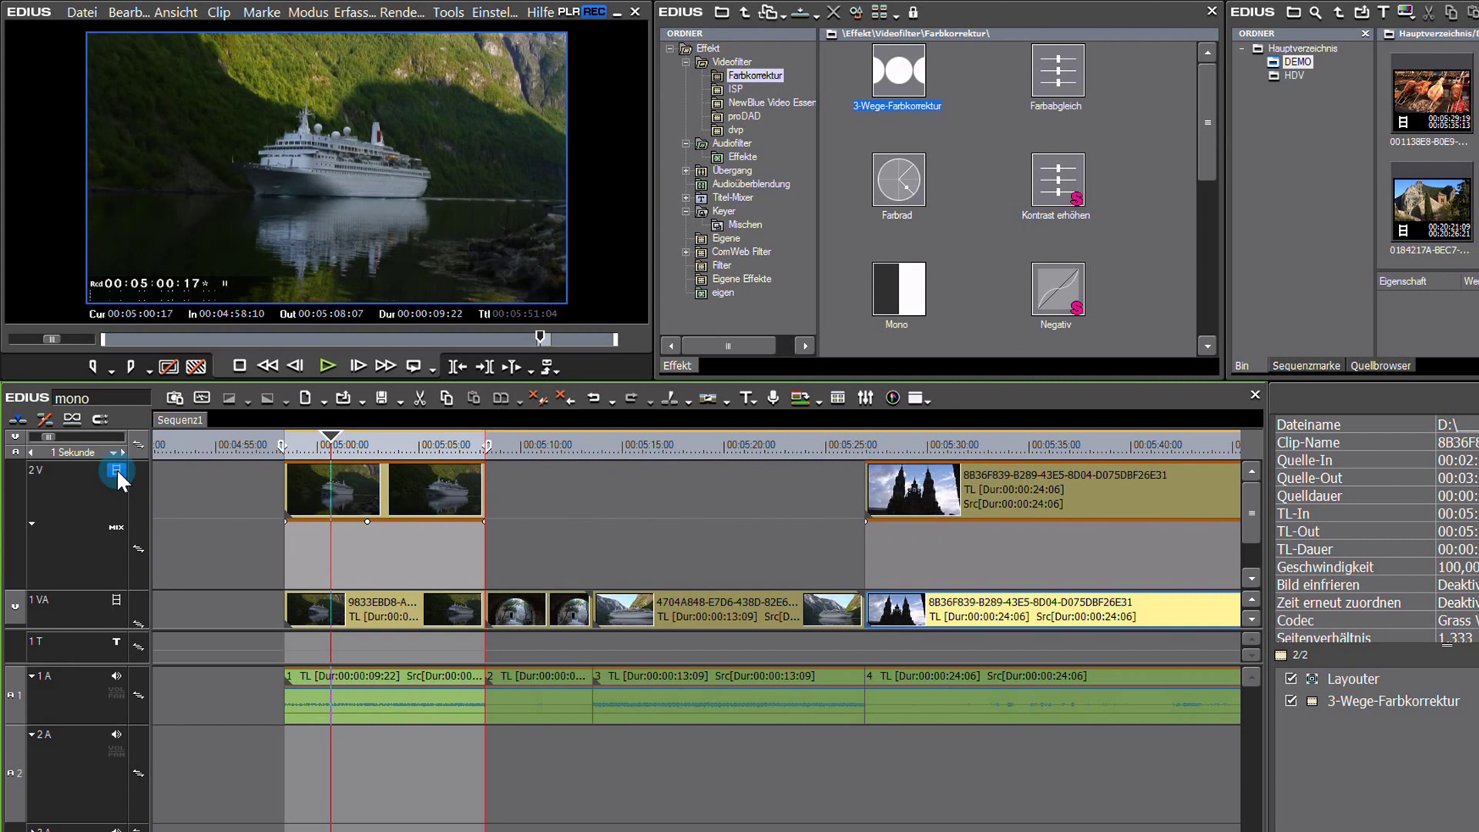
pyautogui.click(927, 444)
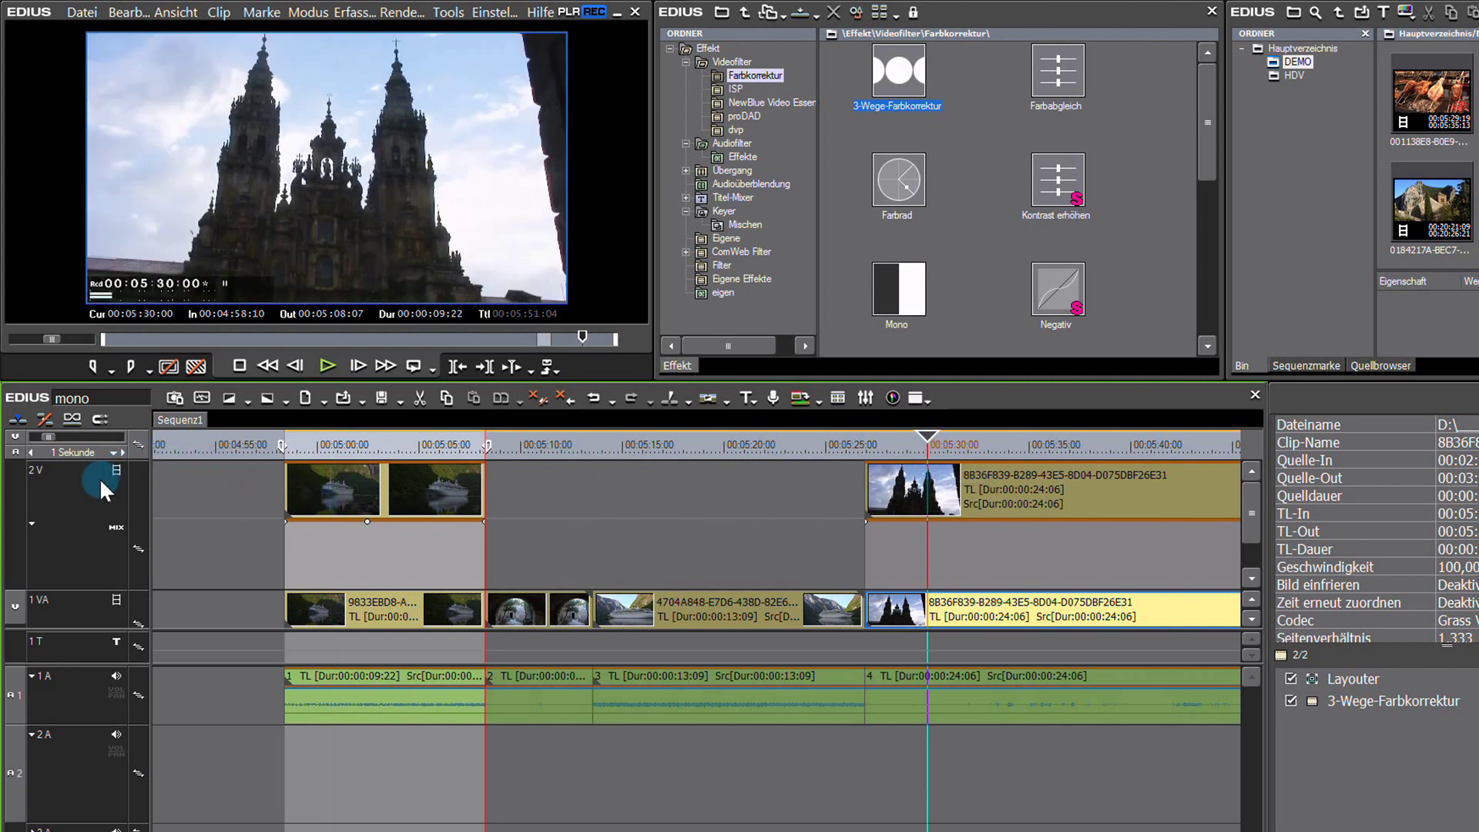